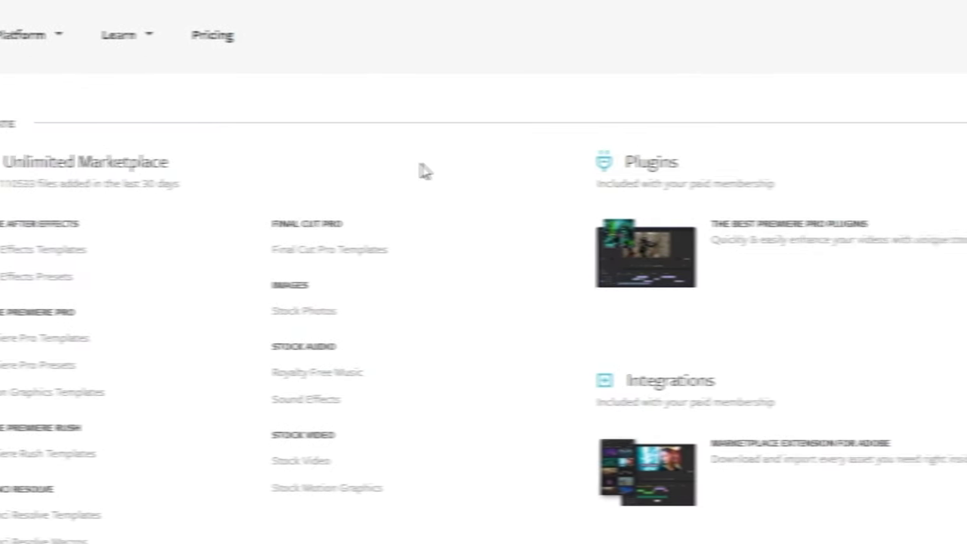
Step: Download the Windows Premiere Pro plugins installer from Motion Array's Plugins page
left_click(904, 161)
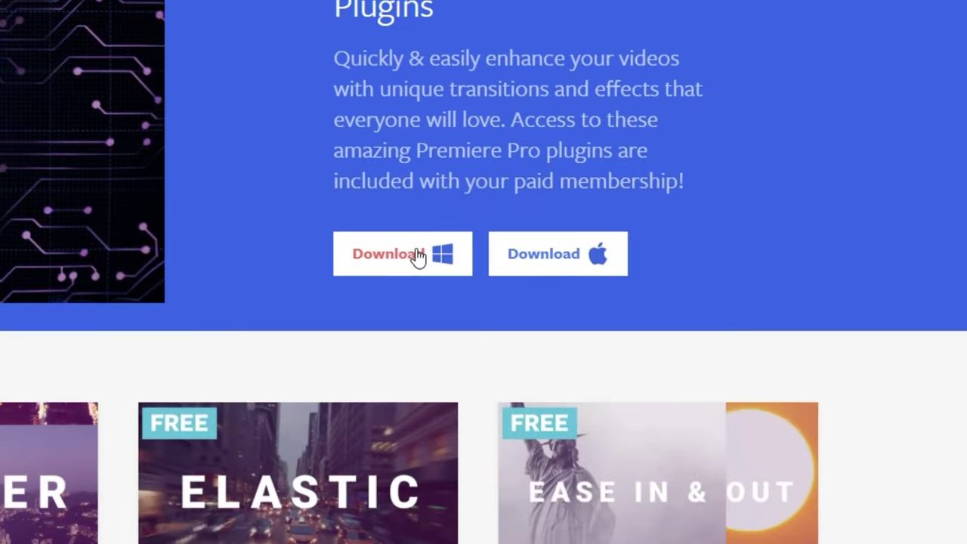
left_click(417, 255)
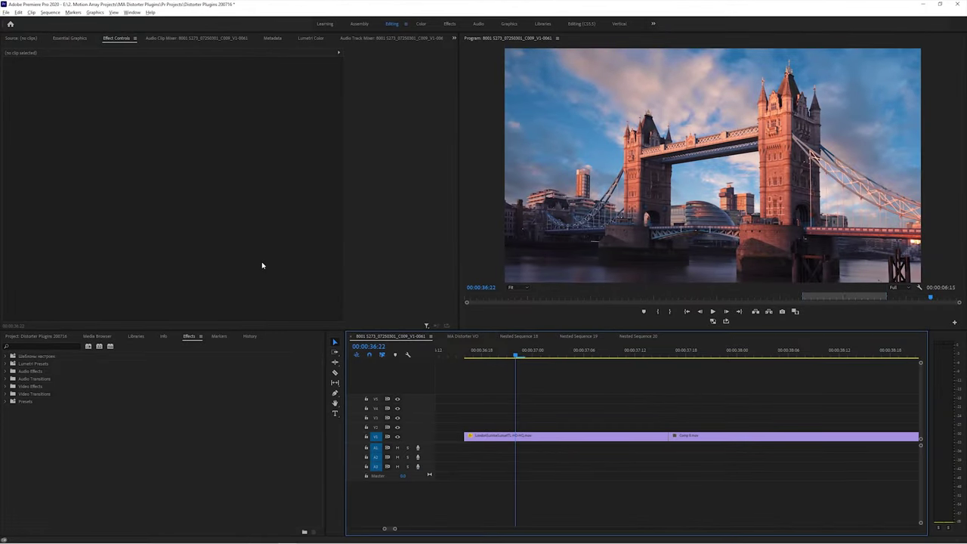
Step: Drag MA Distorter's Bulger from Video Transitions onto the cut after the LondonSunrise clip
left_click(188, 336)
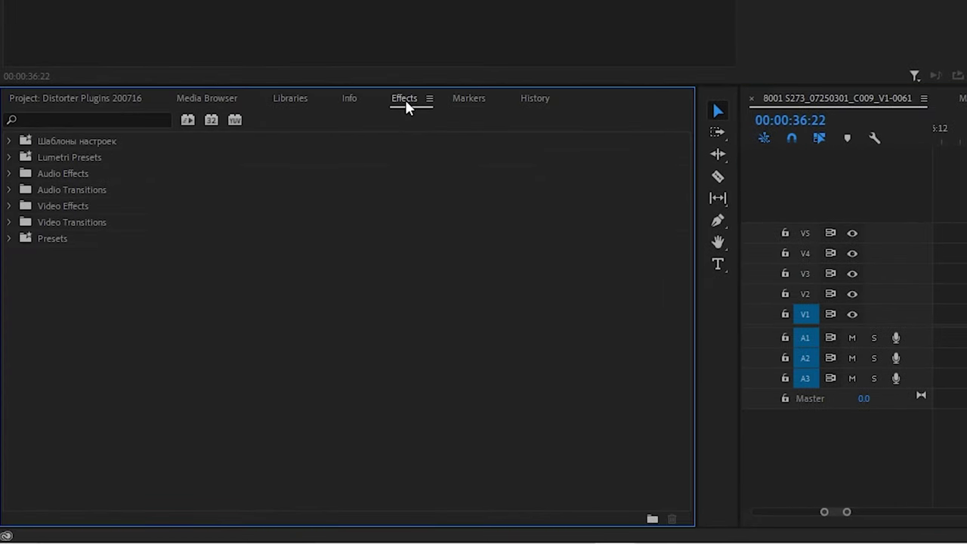
left_click(9, 222)
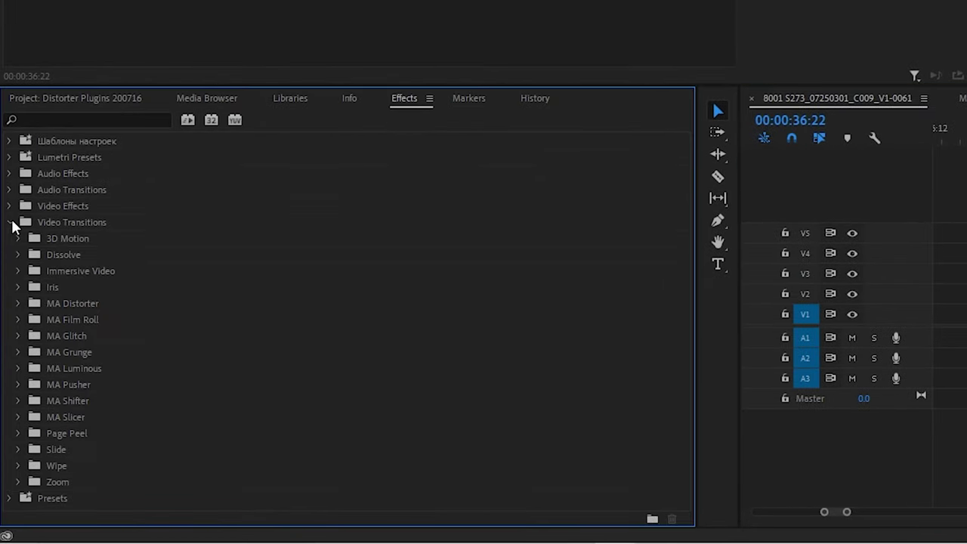
left_click(76, 302)
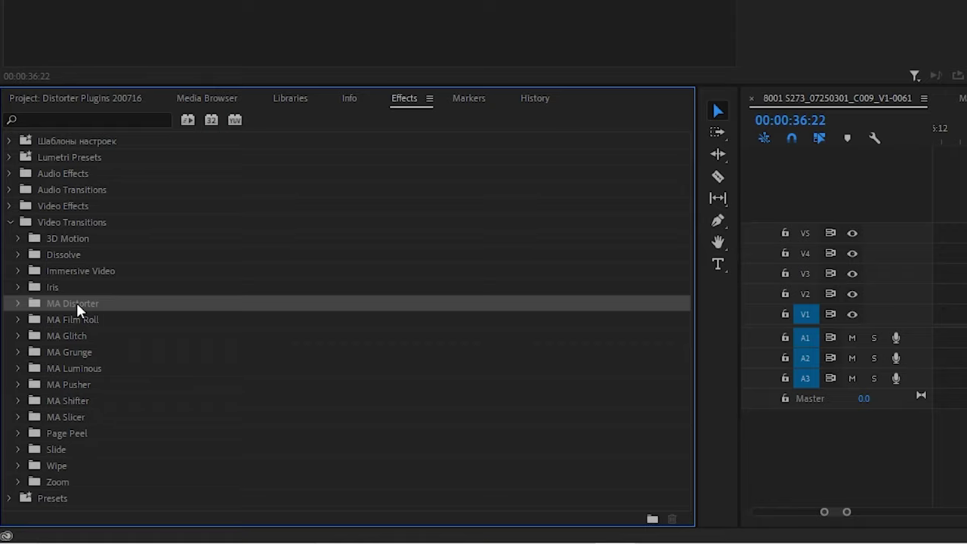
left_click(17, 302)
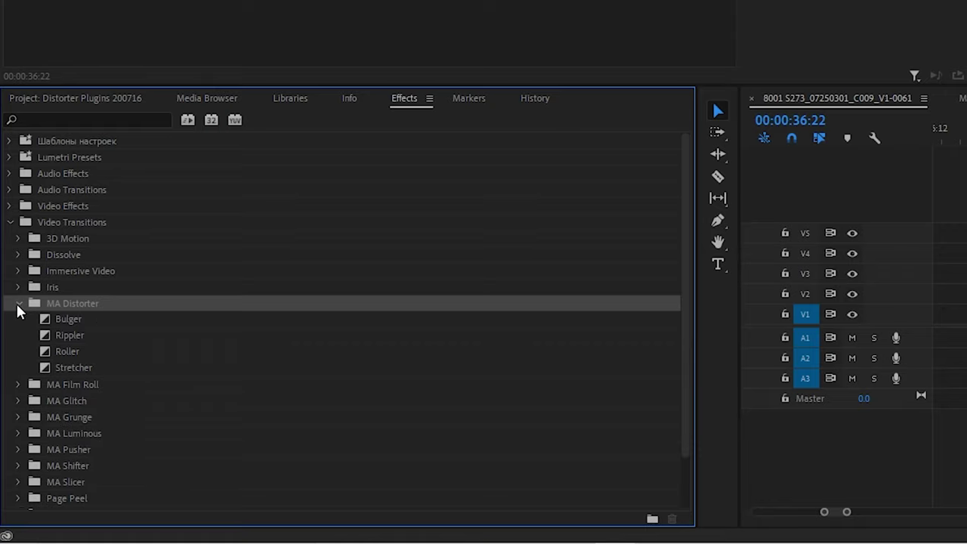
left_click_drag(73, 319, 469, 281)
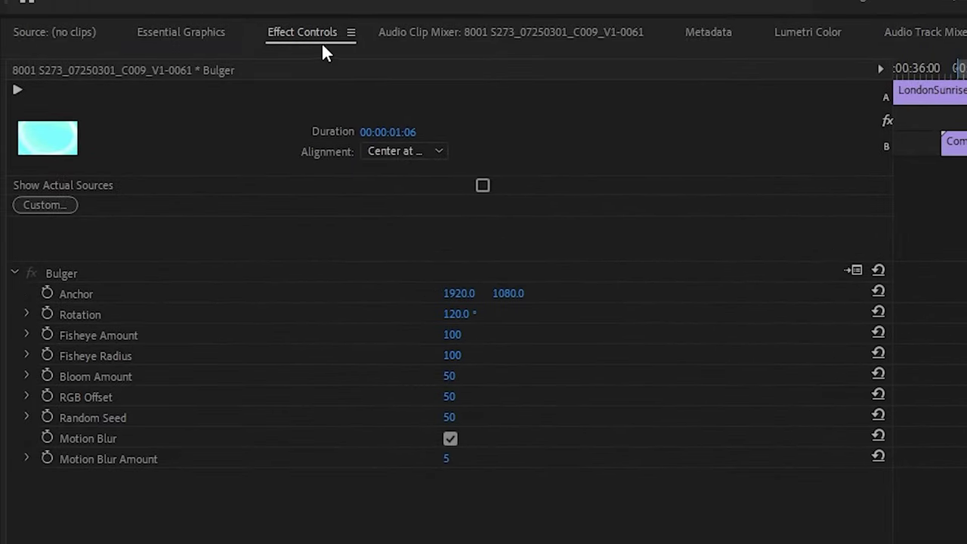
left_click(320, 41)
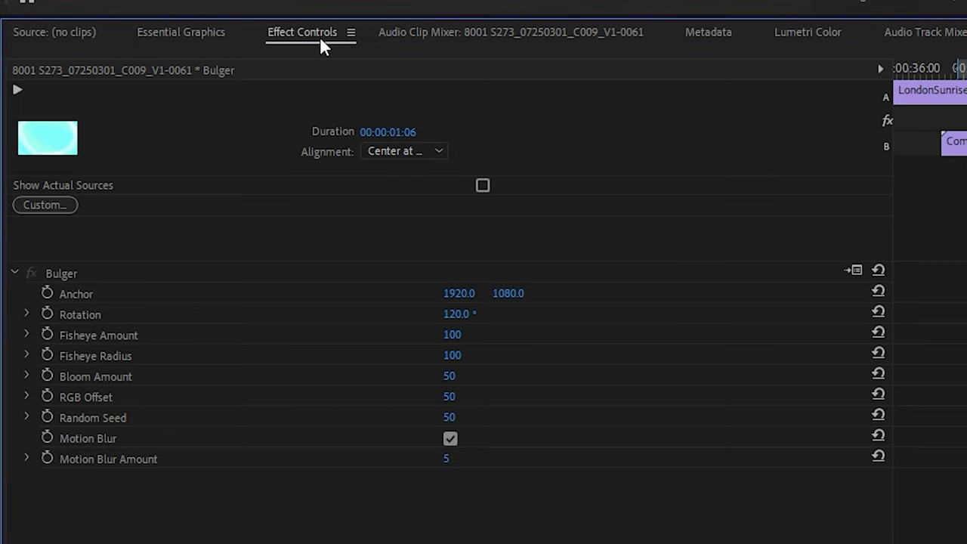
left_click(83, 280)
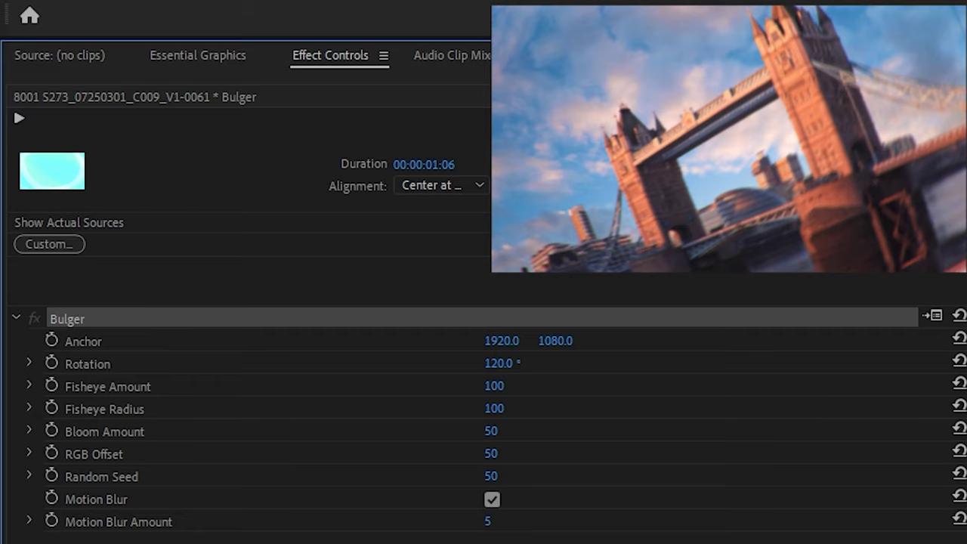
mouse_move(501, 341)
left_mouse_down()
mouse_move(584, 340)
mouse_move(429, 341)
mouse_move(587, 340)
mouse_move(509, 341)
left_mouse_up()
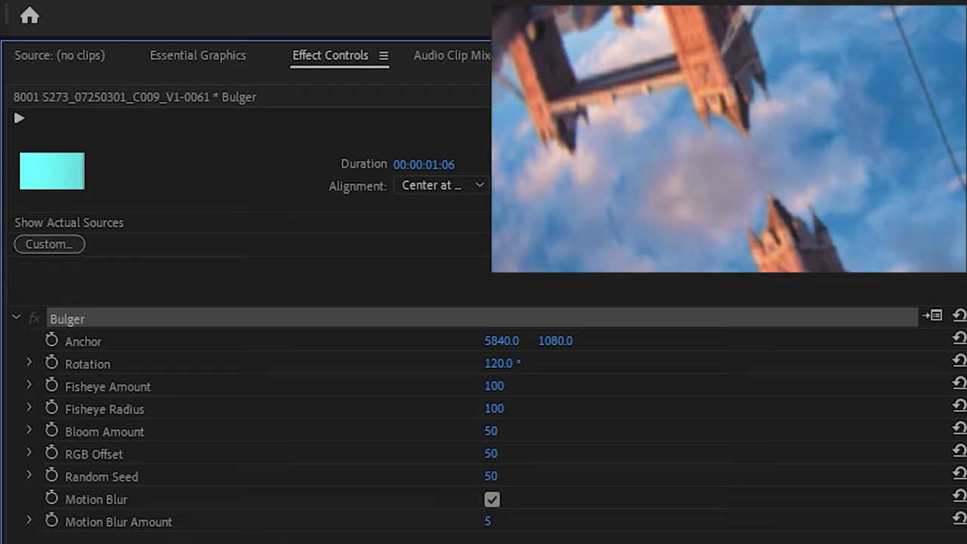
key("space")
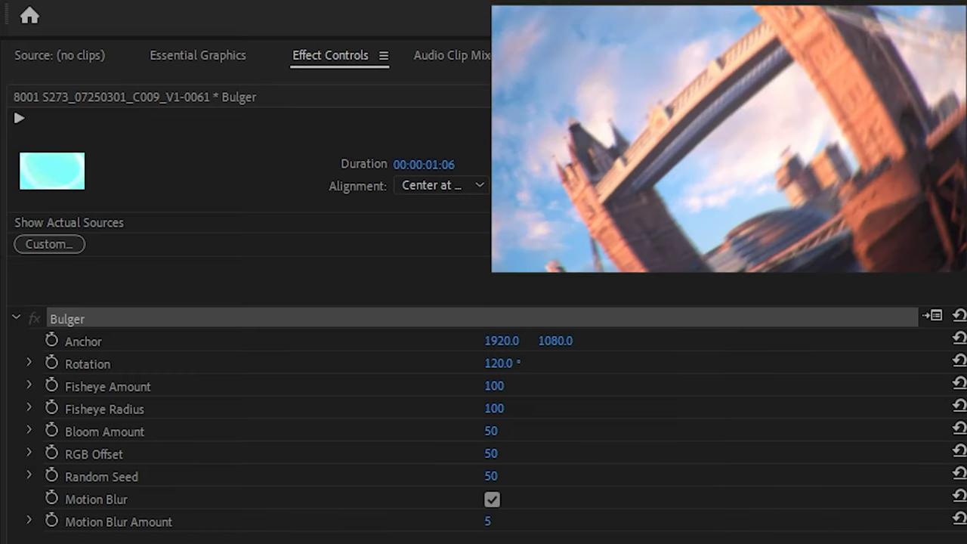
left_click(30, 363)
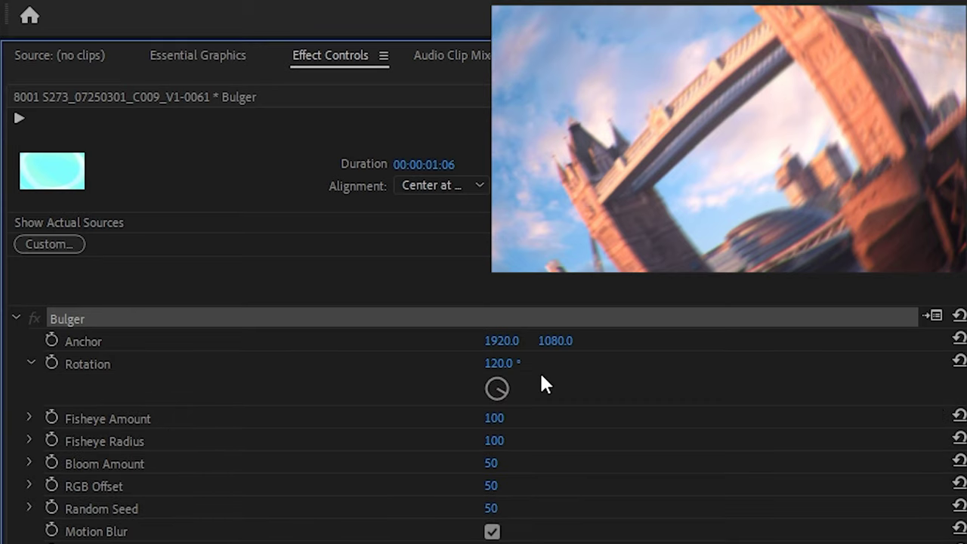
key("Return")
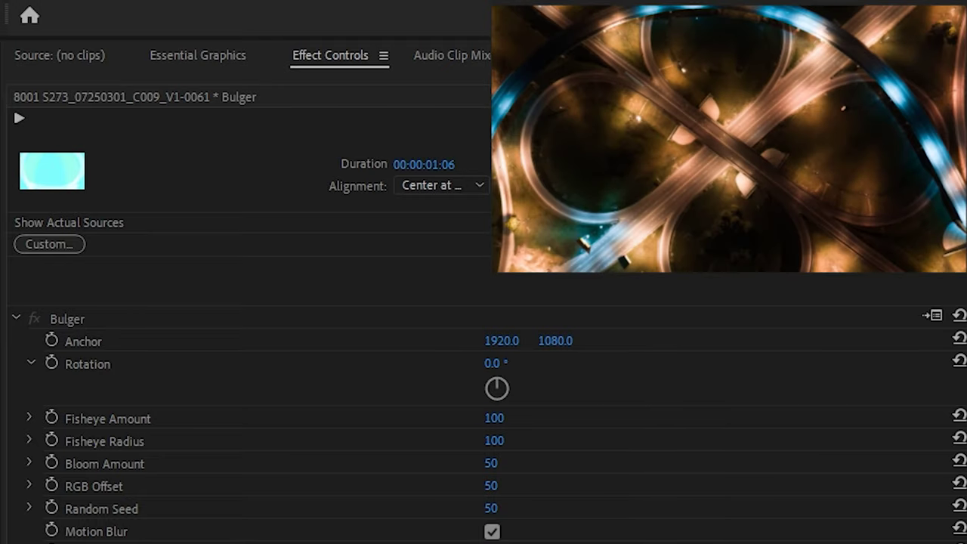
left_click(572, 435)
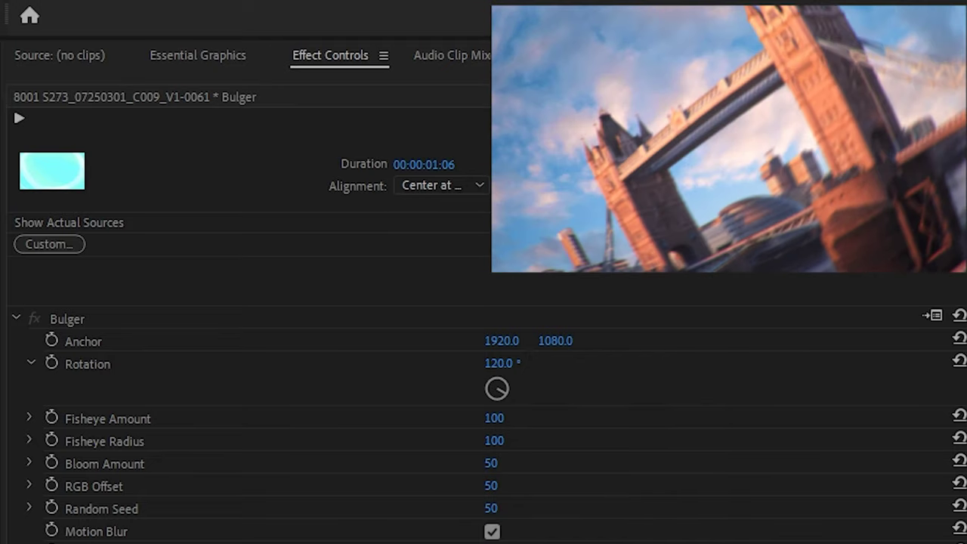
left_click(30, 417)
left_click_drag(947, 468, 959, 483)
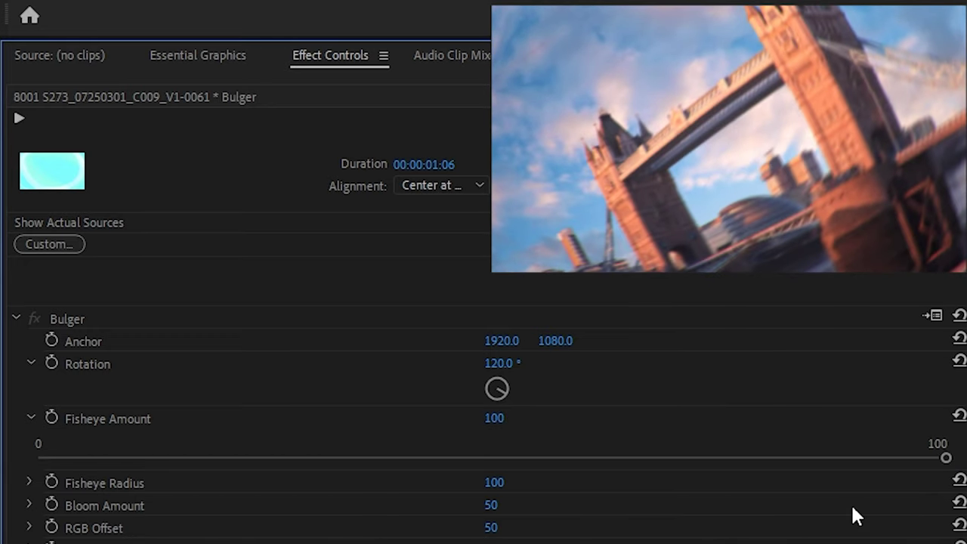
left_click(29, 483)
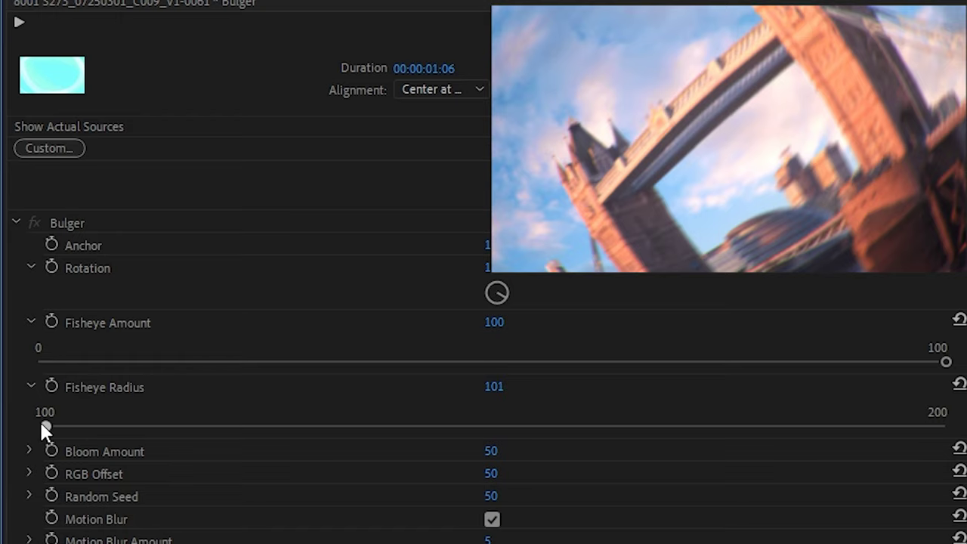
left_click_drag(45, 429, 101, 432)
left_click_drag(885, 426, 946, 425)
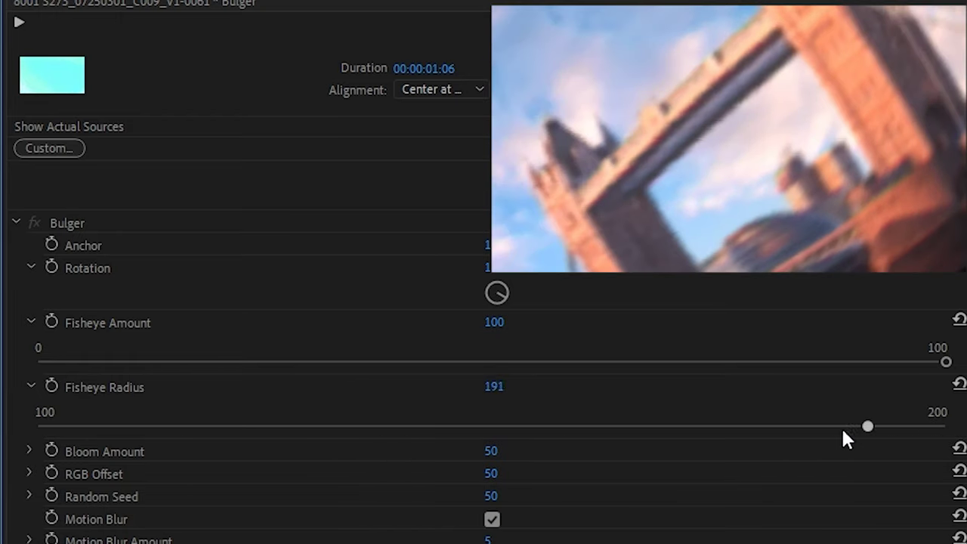
left_click_drag(429, 426, 4, 510)
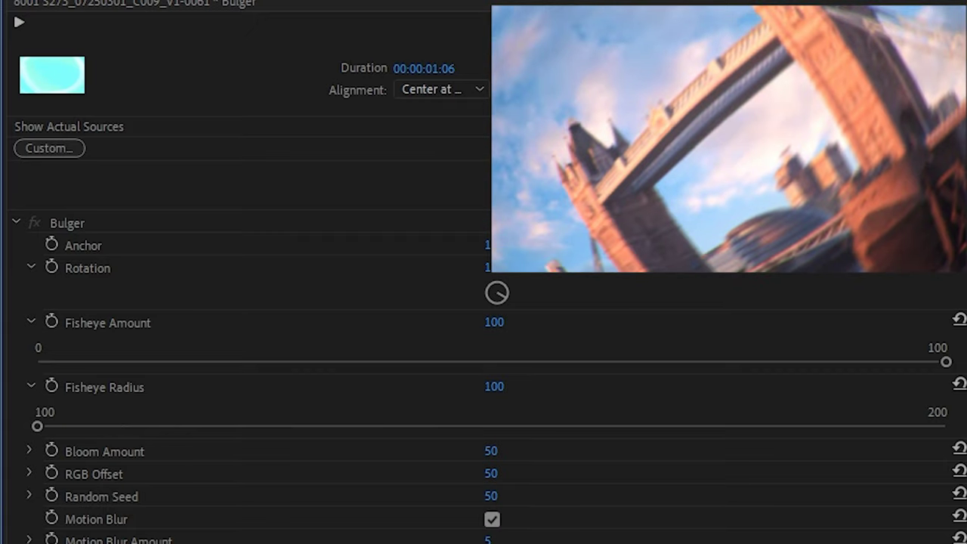
scroll(67, 404, "down", 3)
left_click(31, 347)
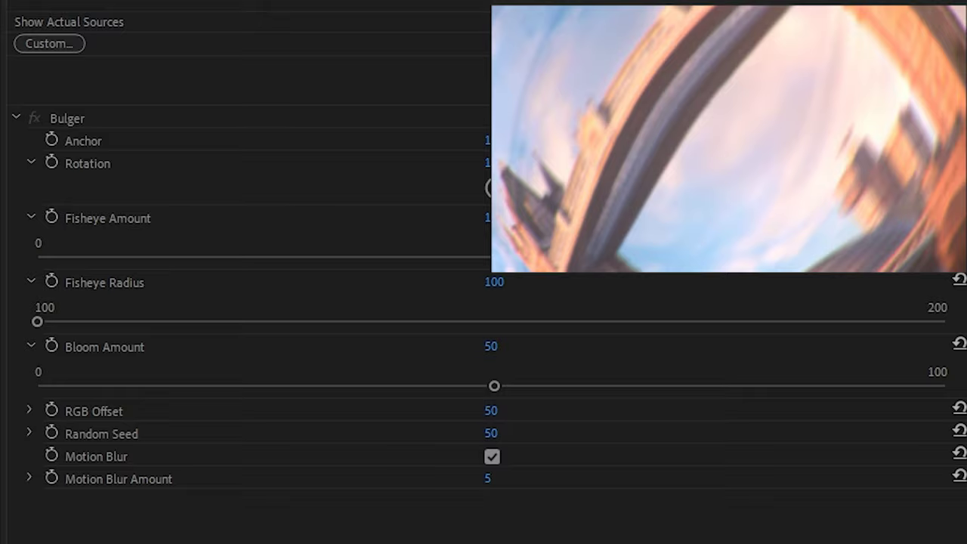
left_click_drag(495, 386, 190, 404)
left_click_drag(320, 385, 946, 387)
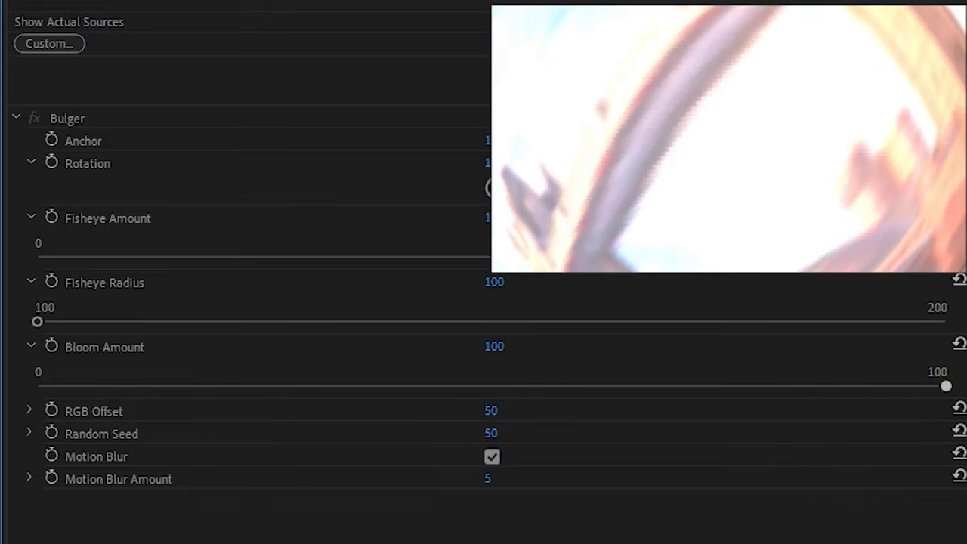
left_click_drag(894, 413, 495, 406)
Step: Raise the Bulger transition's RGB Offset to 84 and Random Seed to 68
left_click(29, 411)
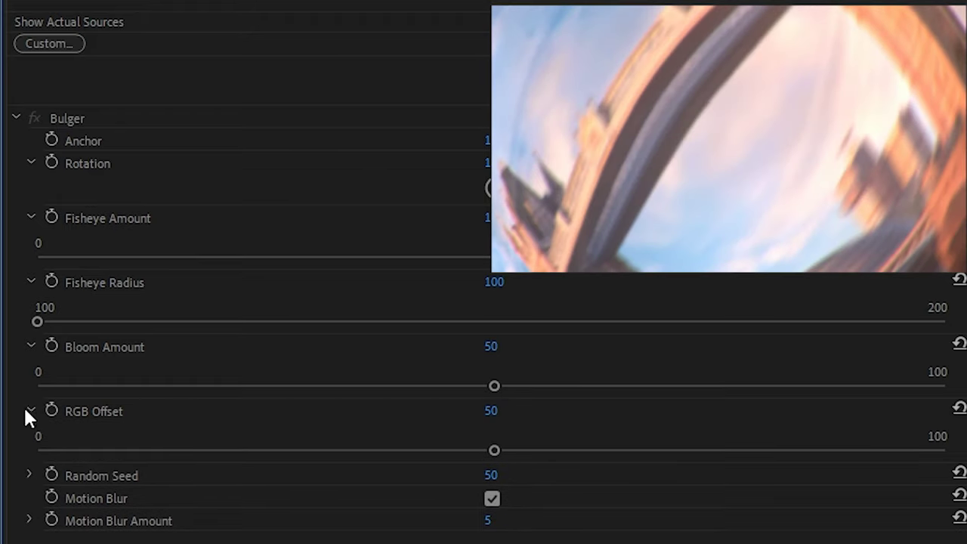
left_click_drag(496, 450, 655, 475)
left_click_drag(733, 492, 806, 491)
scroll(534, 512, "down", 3)
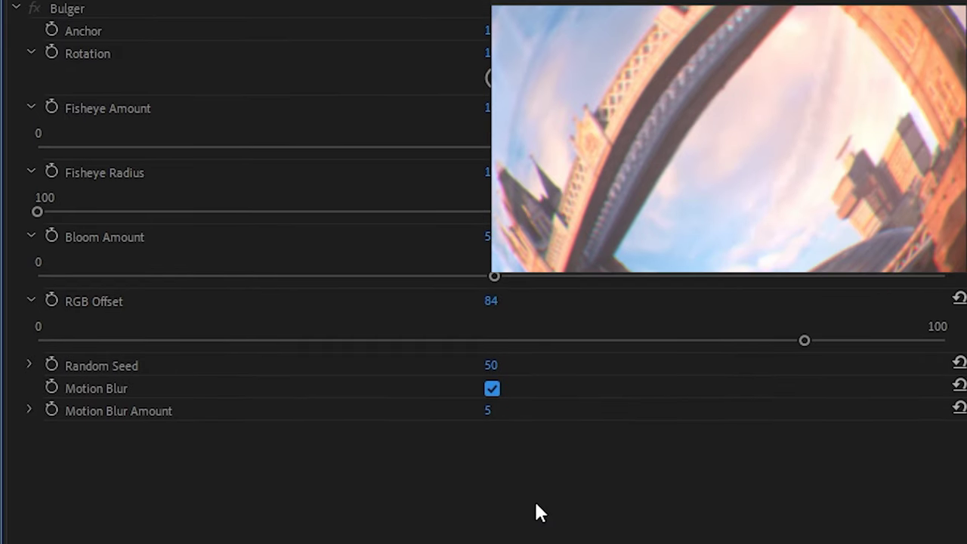
left_click(29, 366)
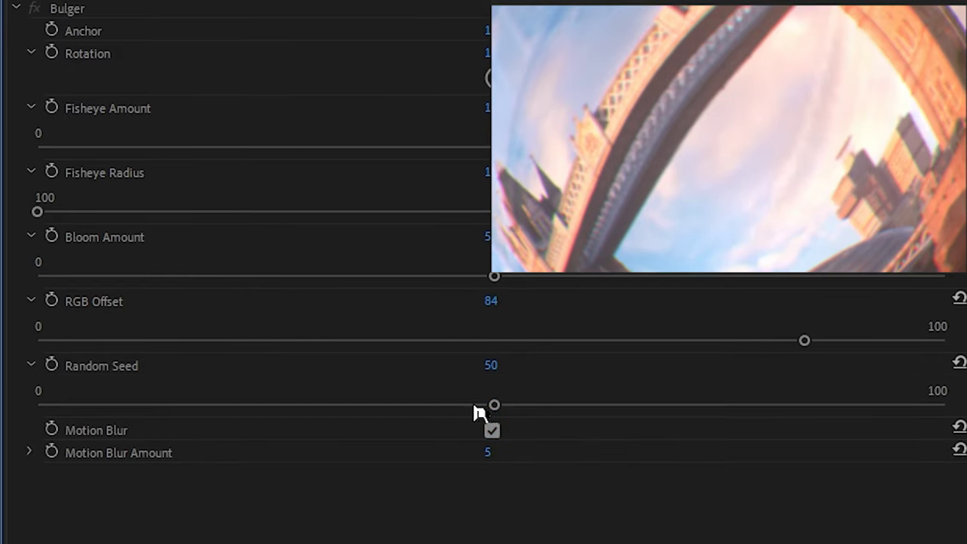
left_click_drag(492, 405, 521, 405)
left_click_drag(537, 483, 658, 495)
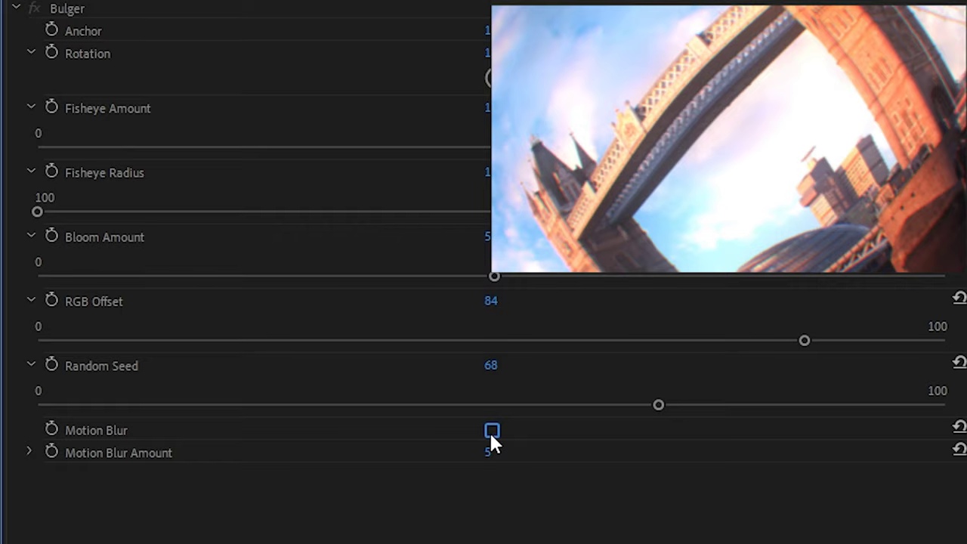
Step: Re-enable Bulger's Motion Blur and set its amount to 10
left_click(491, 431)
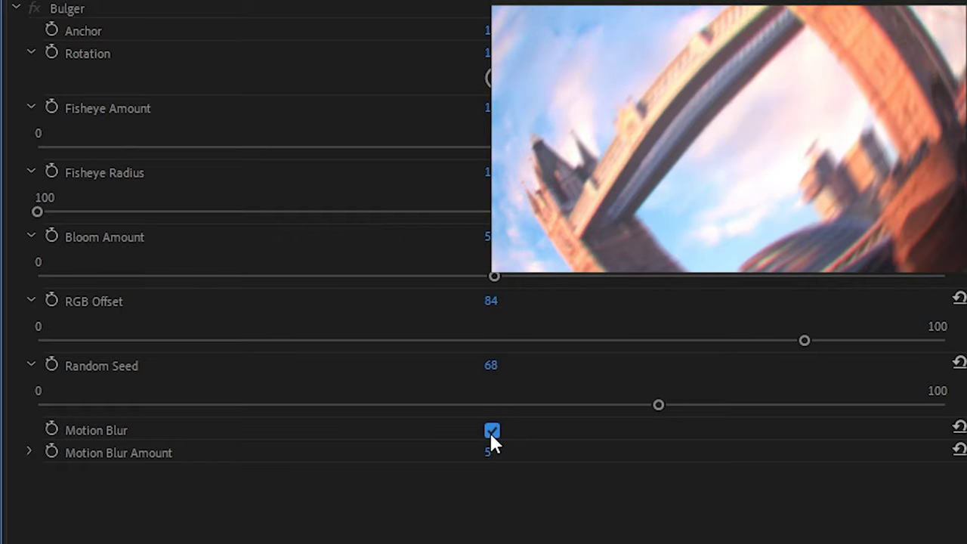
left_click(28, 452)
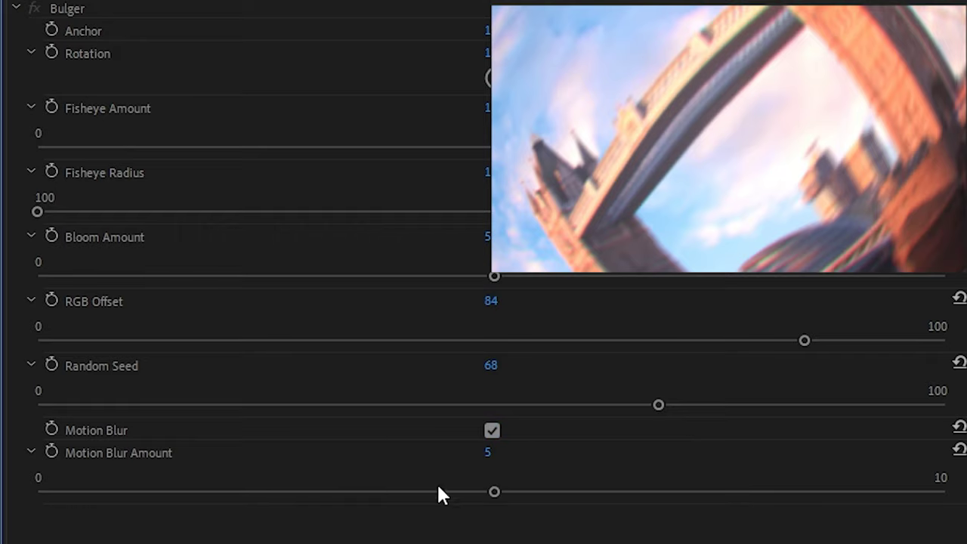
left_click_drag(498, 488, 923, 514)
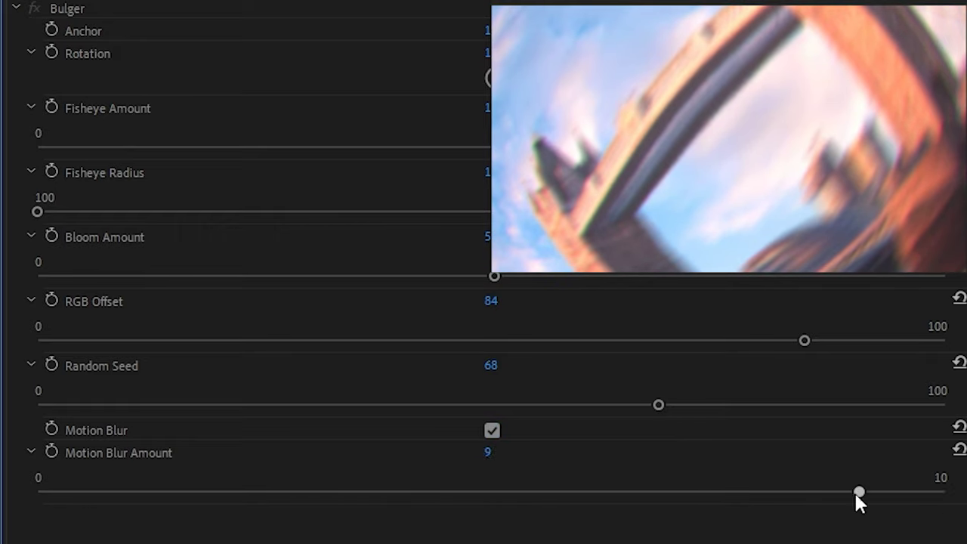
left_click_drag(859, 502, 5, 533)
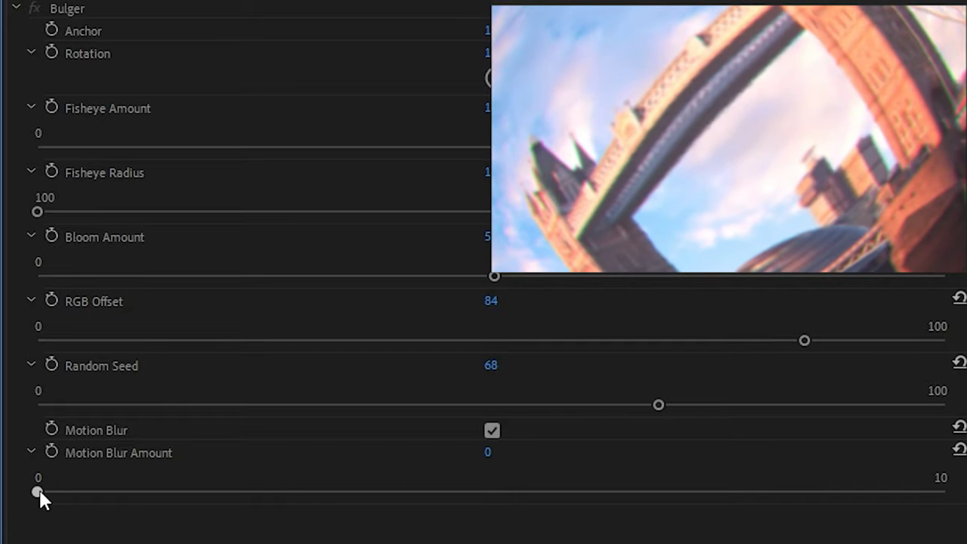
left_click_drag(37, 492, 950, 498)
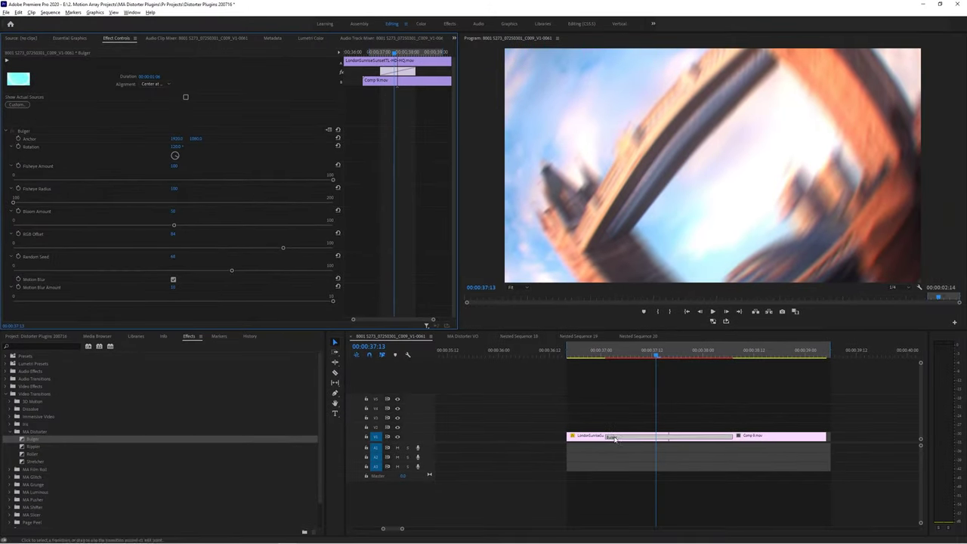
Step: Replace the Bulger transition on the cut with the MA Distorter Roller transition
left_click(614, 439)
key("Delete")
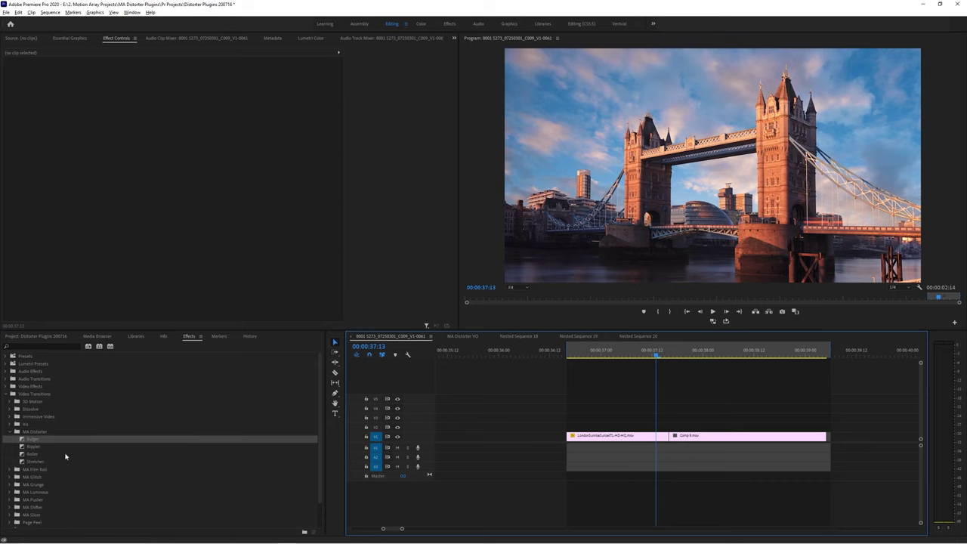
left_click(35, 455)
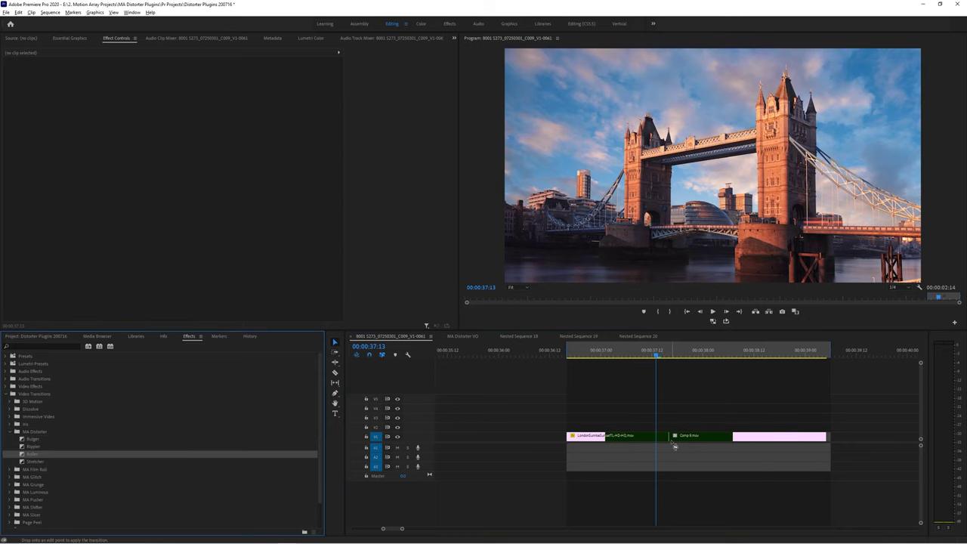
left_click_drag(674, 447, 669, 437)
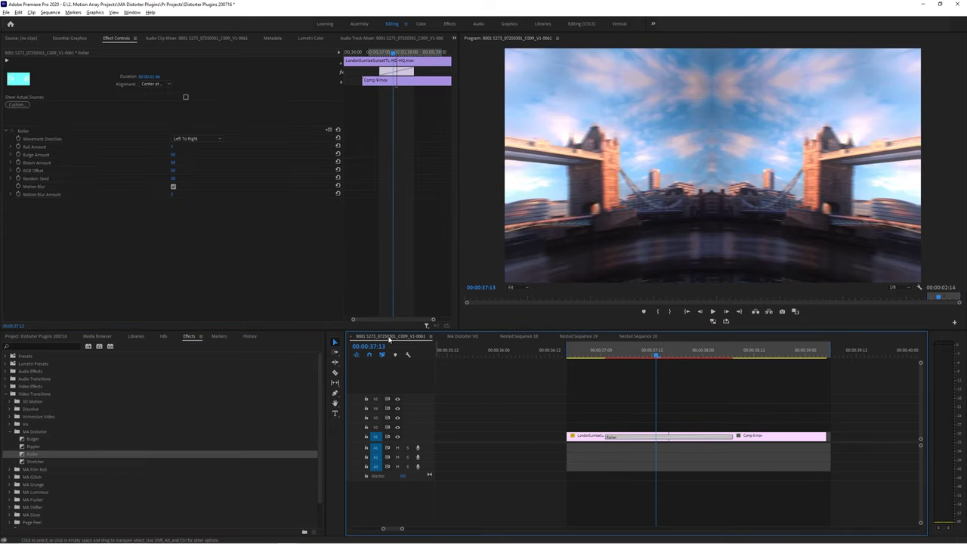
Step: Preview the Roller transition with its Left To Right movement direction
left_click(54, 140)
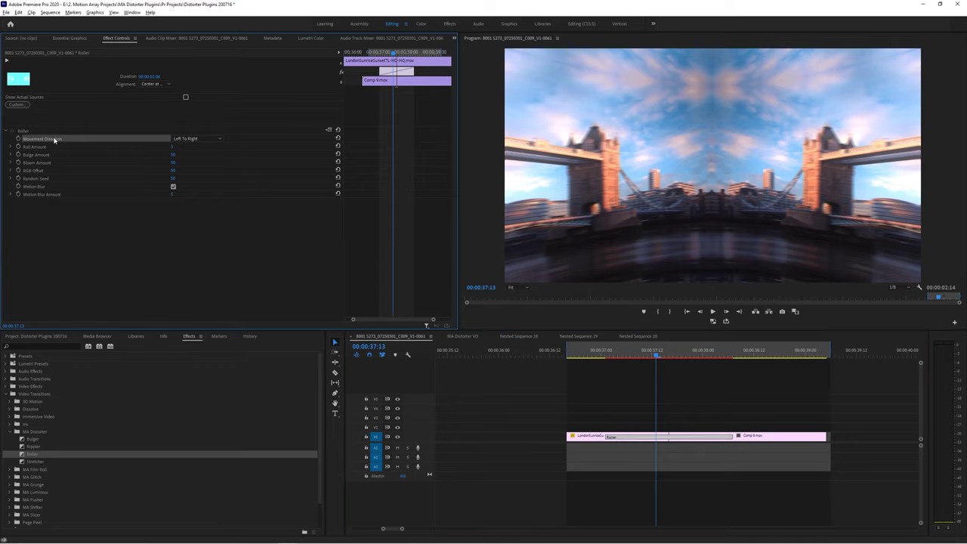
left_click(207, 133)
left_click(203, 139)
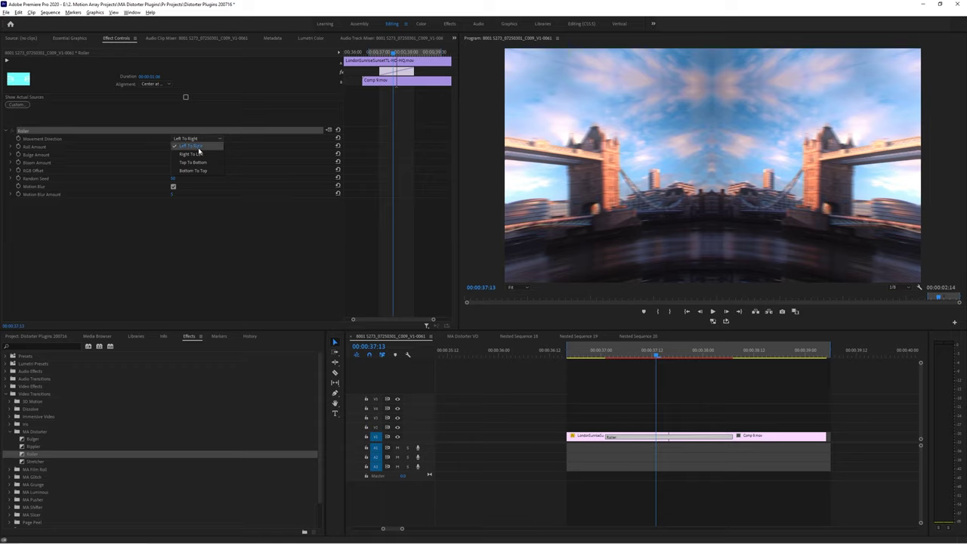
left_click(198, 149)
left_click_drag(592, 352, 617, 368)
Step: Try and play back the Right To Left, Top To Bottom and Bottom To Top directions
left_click(185, 139)
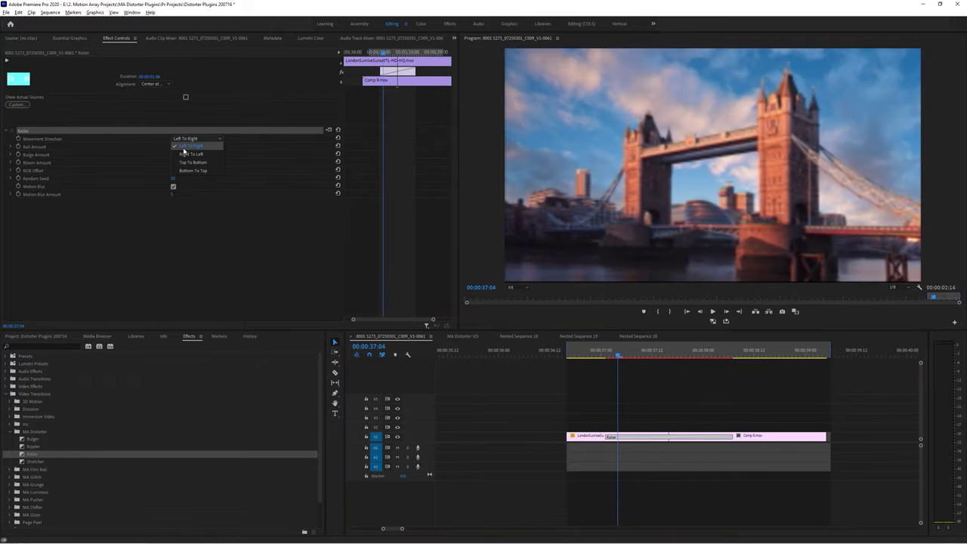
left_click(192, 163)
left_click(591, 368)
key("space")
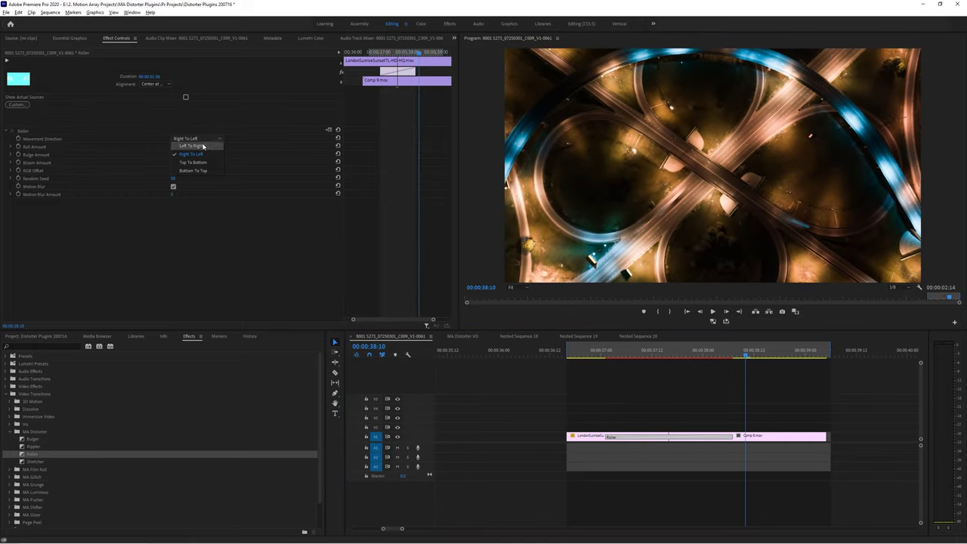
left_click(192, 162)
left_click(593, 352)
key("space")
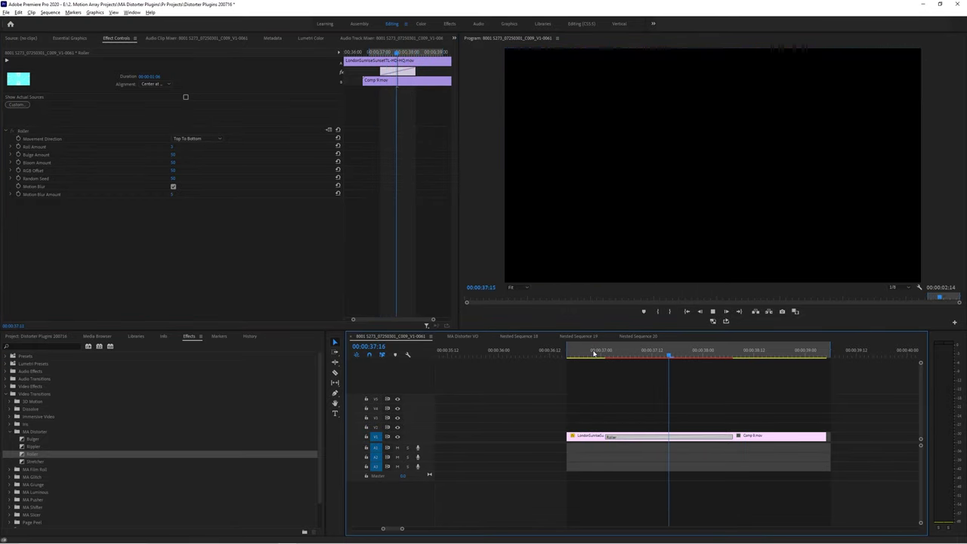
key("space")
left_click(197, 138)
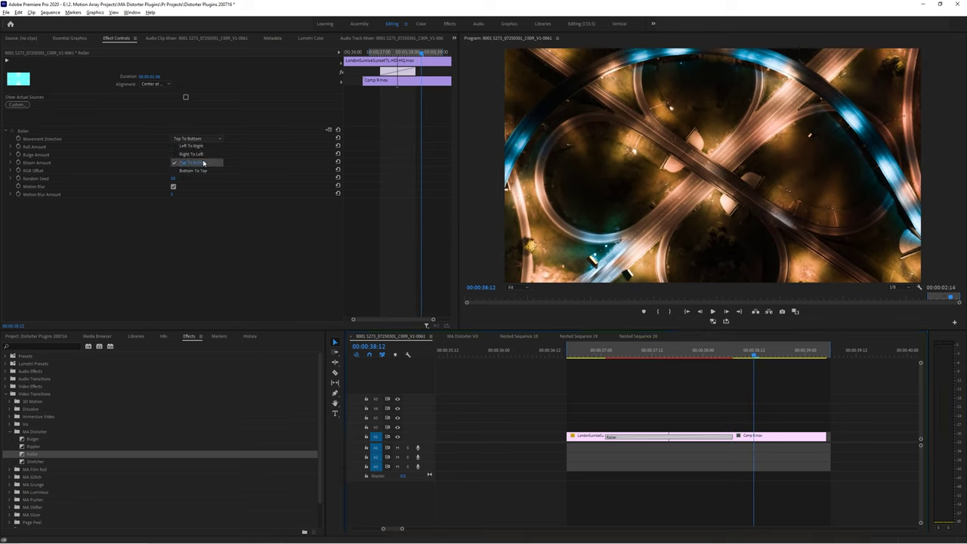
left_click(193, 169)
left_click(597, 353)
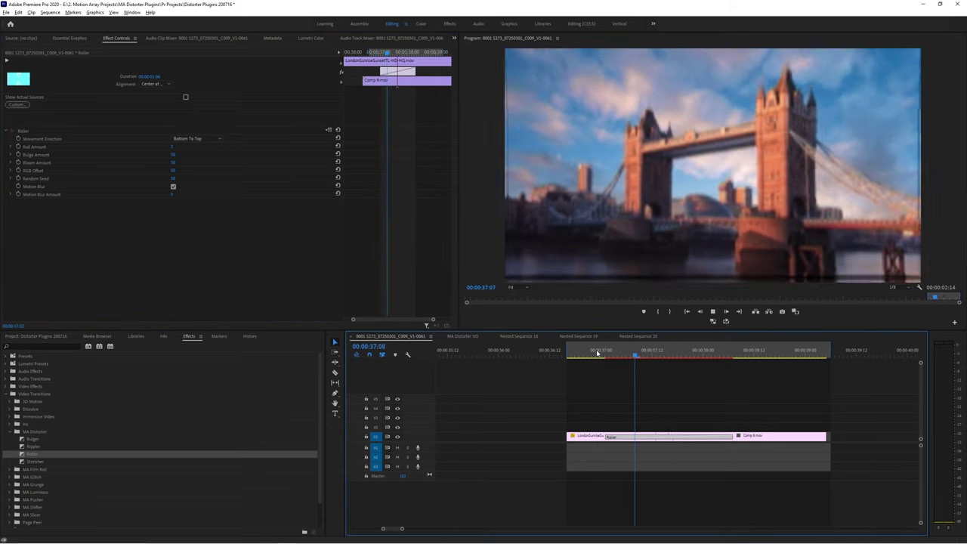
key("space")
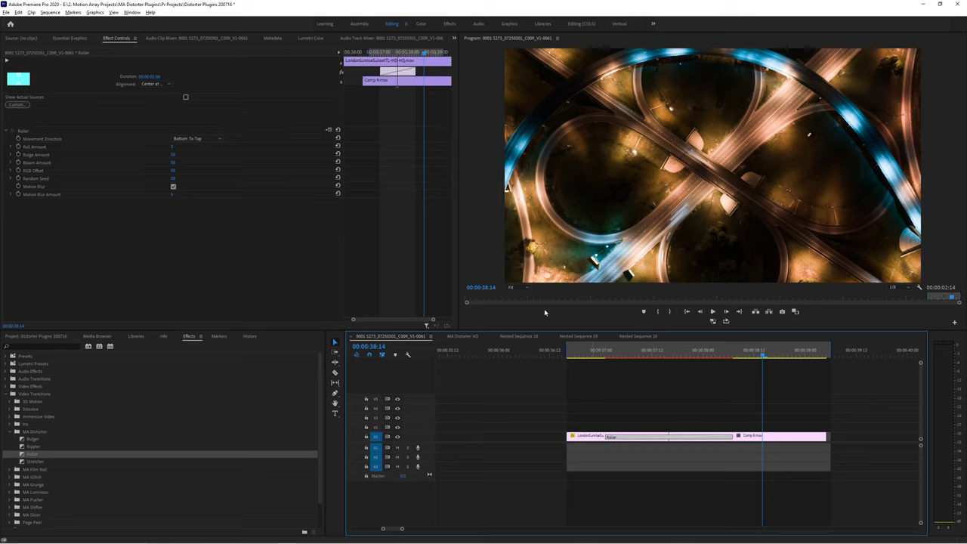
Step: Set the Roller back to Left To Right and increase its Roll Amount, previewing playback
left_click(189, 138)
left_click(177, 149)
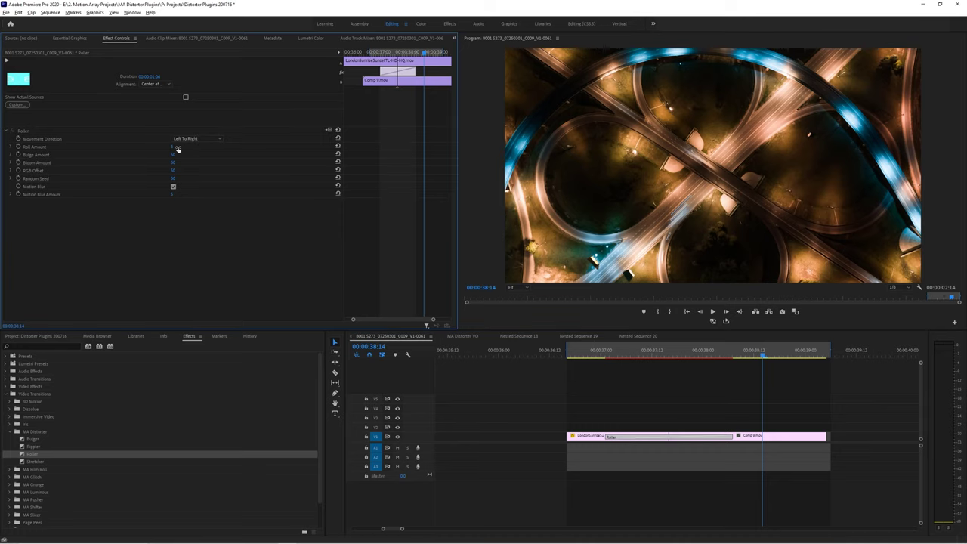
left_click(11, 146)
left_click_drag(85, 160, 53, 160)
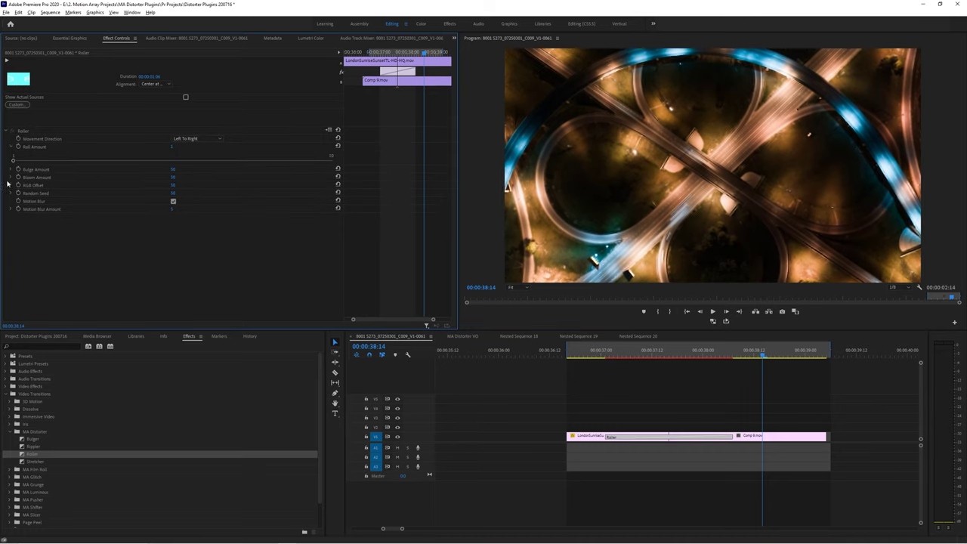
left_click(591, 355)
key("space")
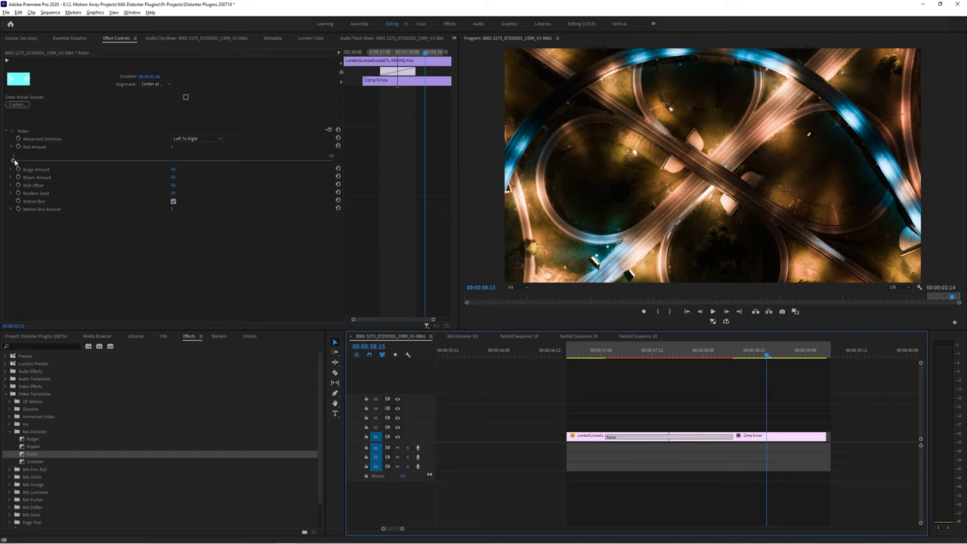
left_click_drag(14, 161, 25, 163)
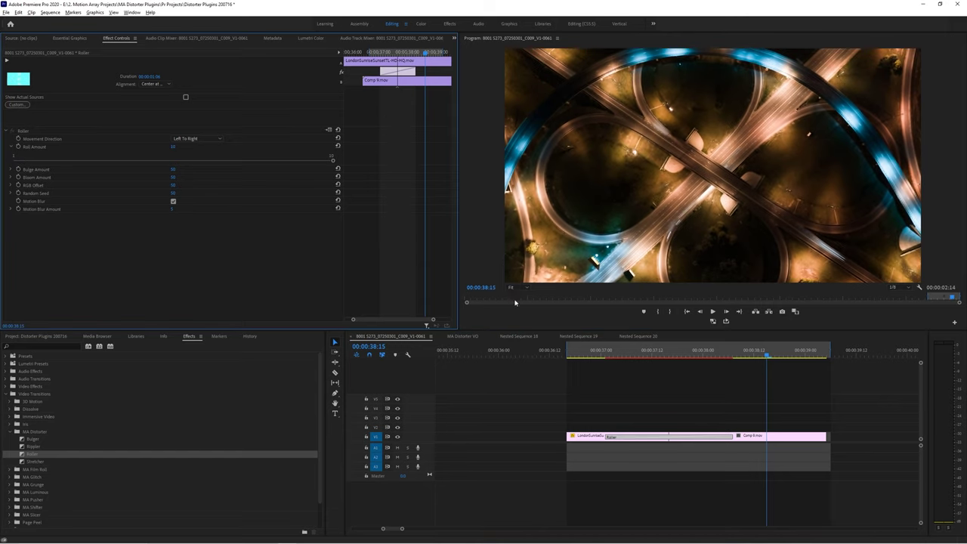
left_click(582, 358)
key("space")
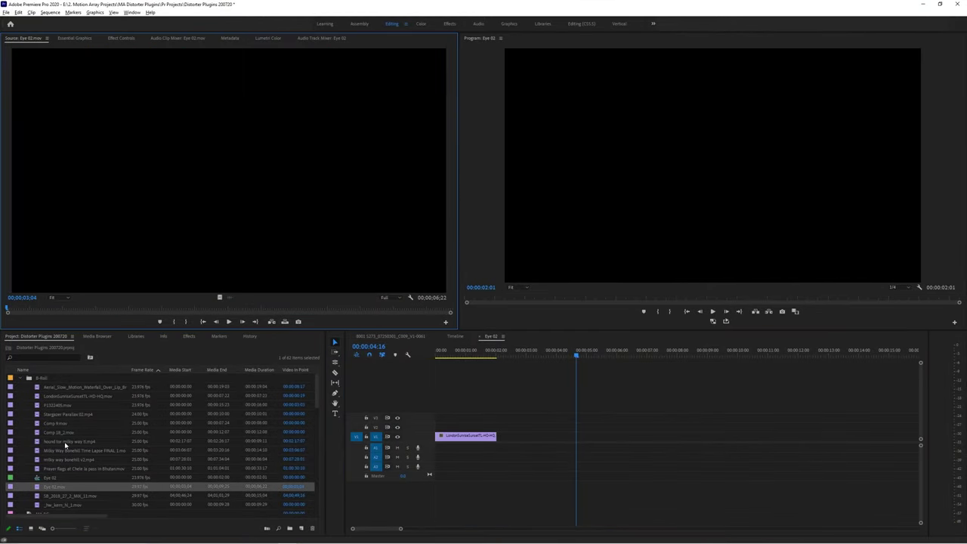
Step: Place Eye 02.mov on video track 2 and apply the Bulger transition to it
left_click_drag(108, 486, 465, 425)
left_click(497, 351)
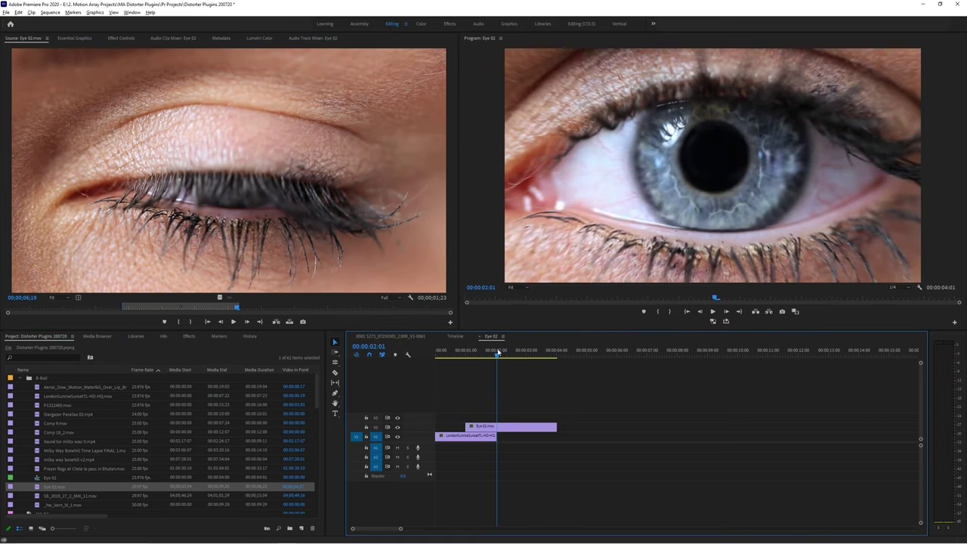
left_click(188, 337)
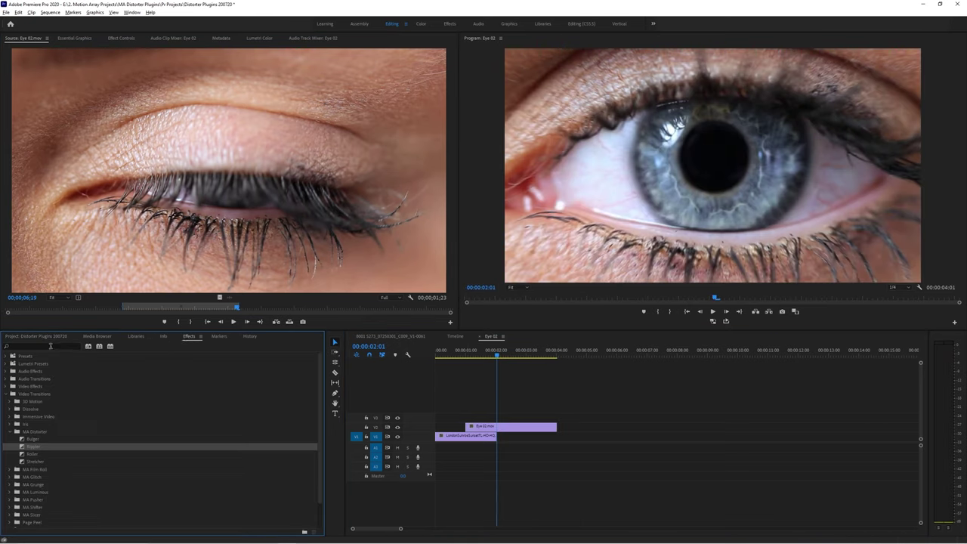
left_click(31, 439)
left_click_drag(79, 447, 476, 429)
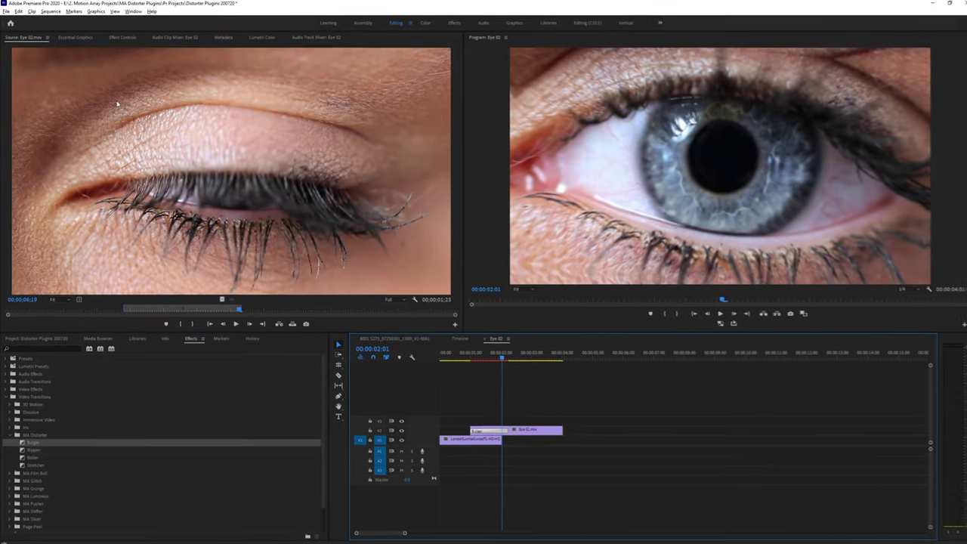
Step: Set the Bulger transition's Rotation to 0° and Fisheye Amount to 20
left_click(122, 37)
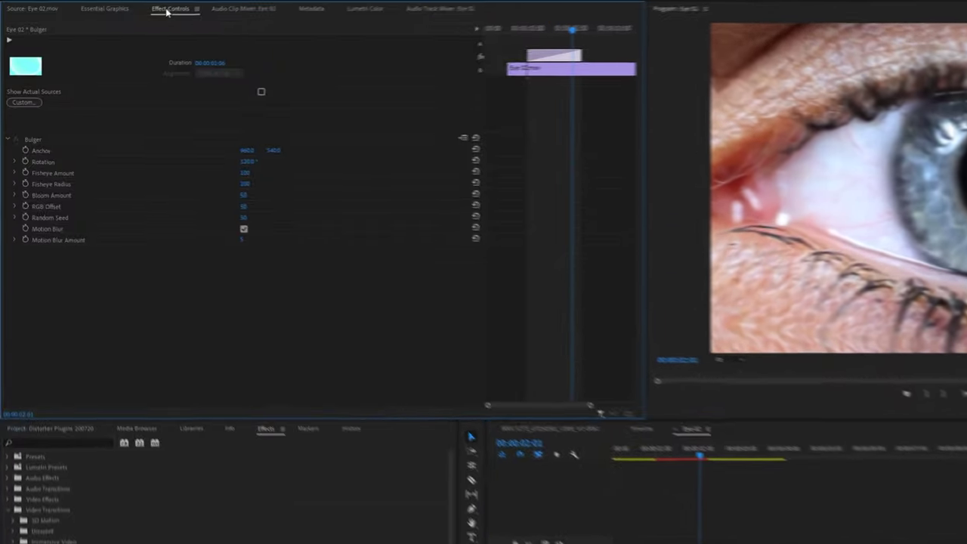
left_click(505, 218)
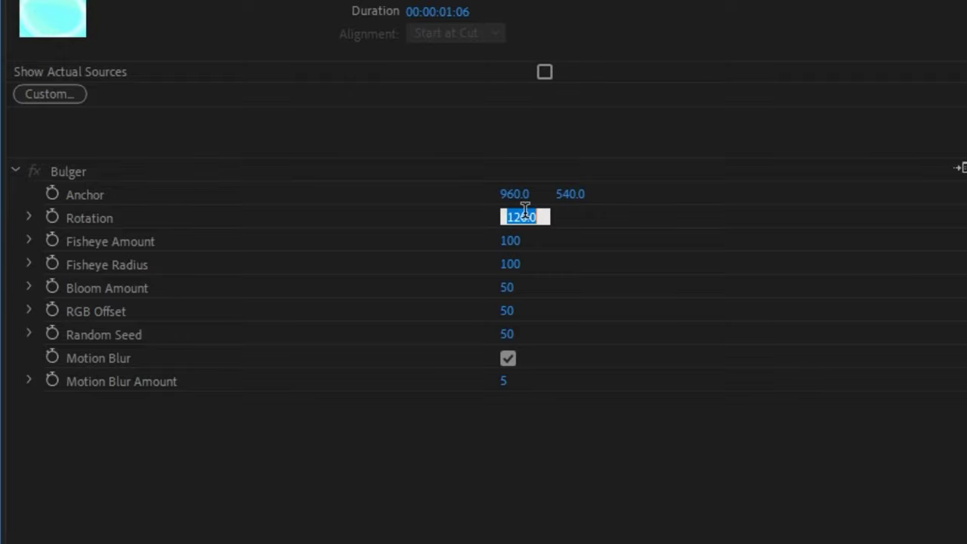
type("0")
key("Return")
left_click(527, 237)
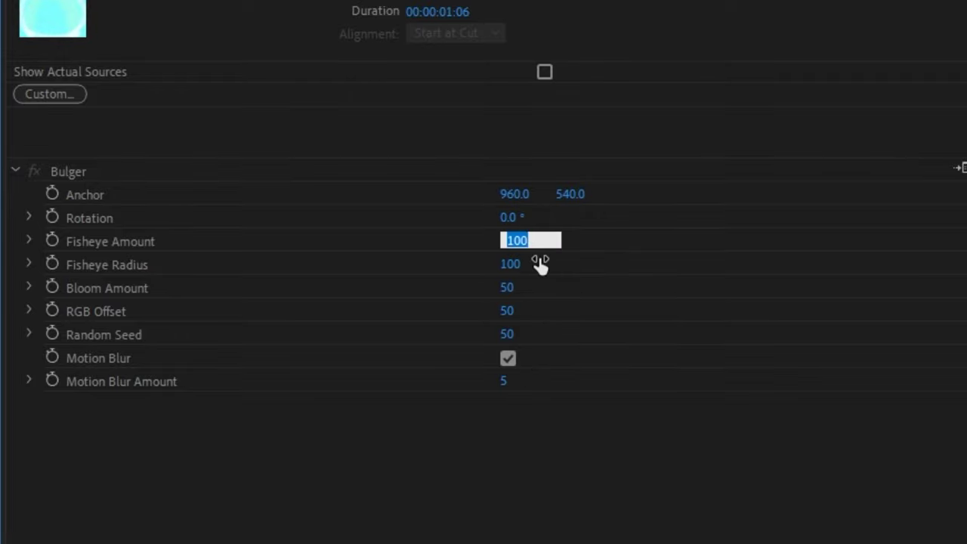
type("20")
key("Return")
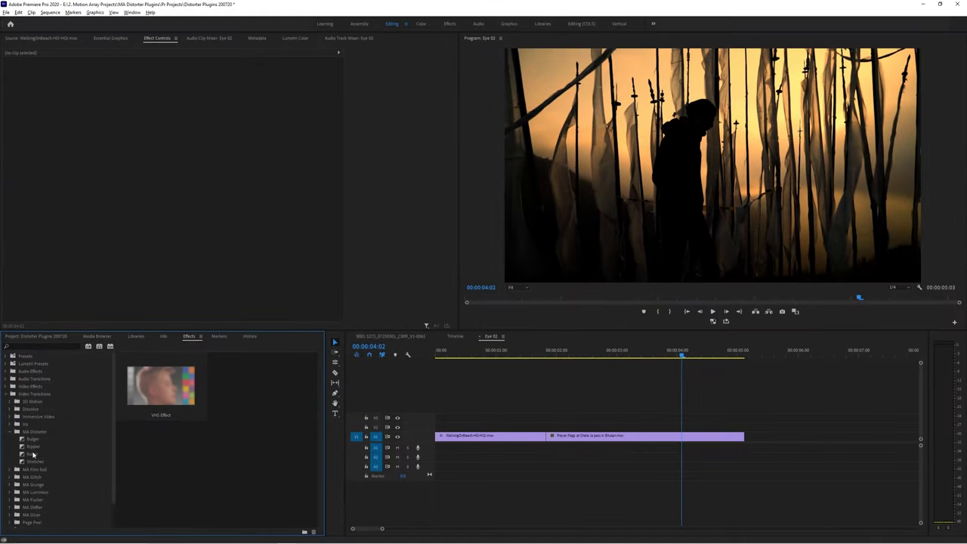
Step: Apply a Roller transition to the cut, set Right To Left, and minimize Roll Amount
left_click_drag(31, 454, 547, 436)
left_click_drag(491, 353, 549, 357)
left_click(555, 438)
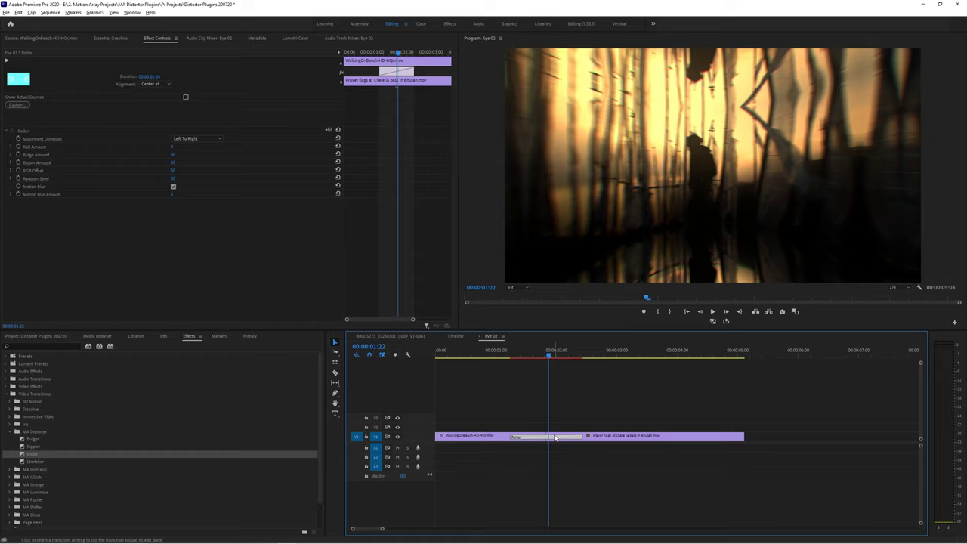
left_click(202, 139)
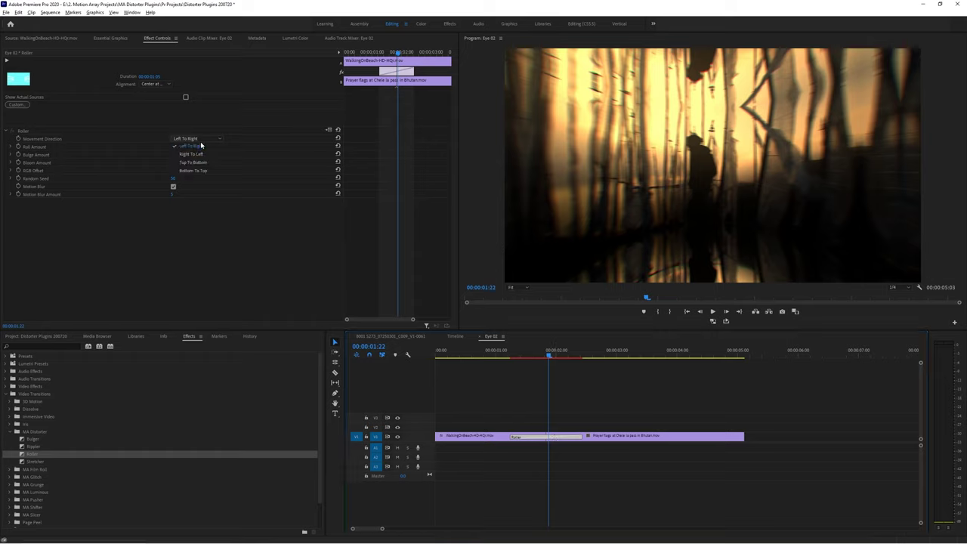
left_click(202, 153)
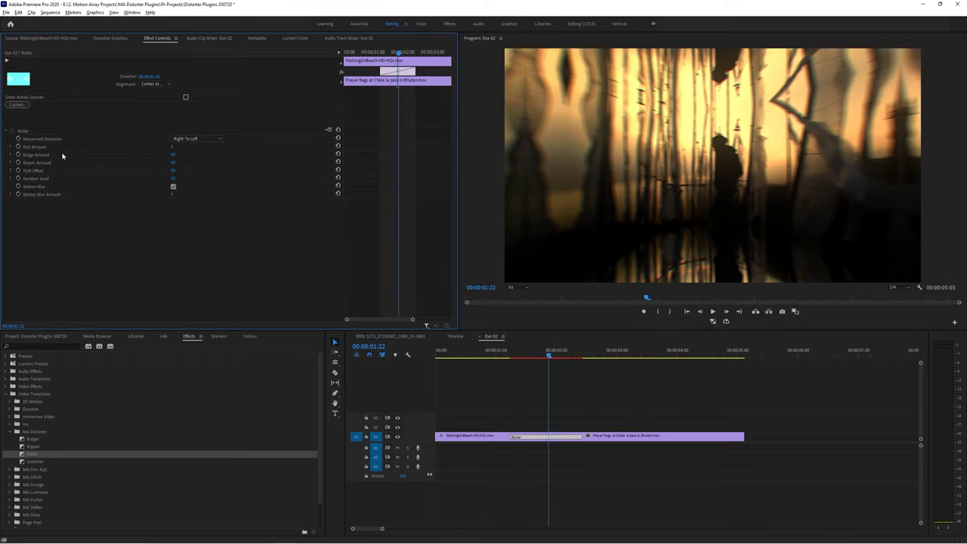
left_click(11, 146)
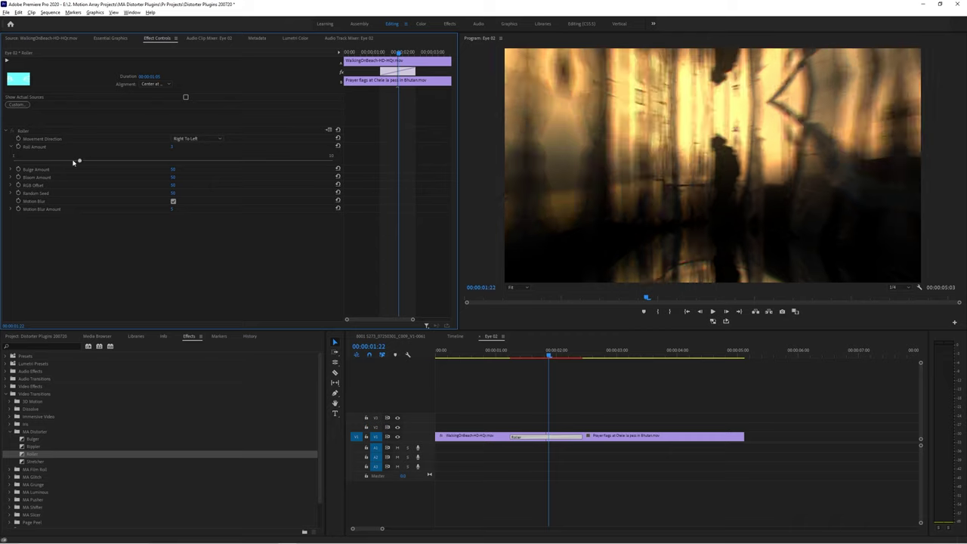
left_click_drag(75, 161, 1, 173)
Step: Set the Roller's Bulge Amount to about 15, previewing the transition into the prayer flags
left_click(11, 169)
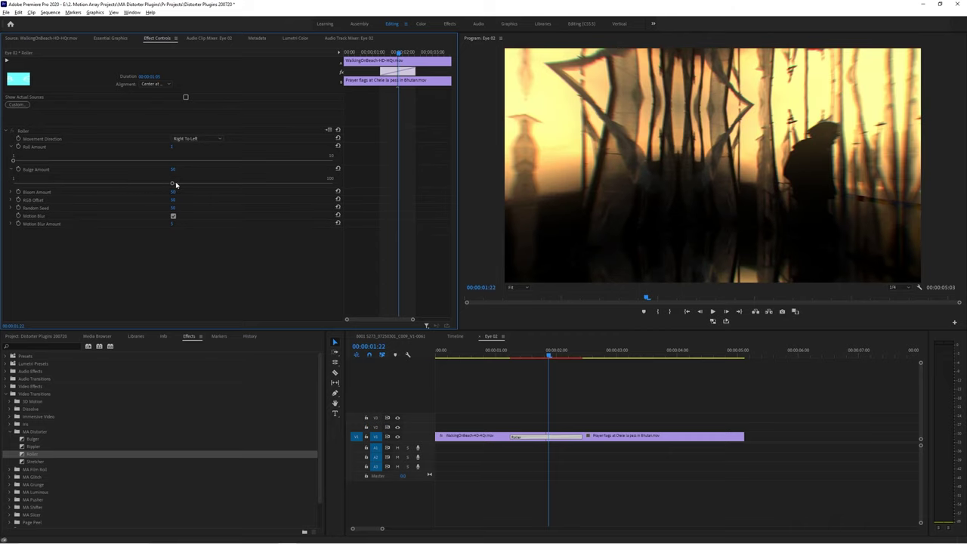
left_click_drag(173, 184, 1, 189)
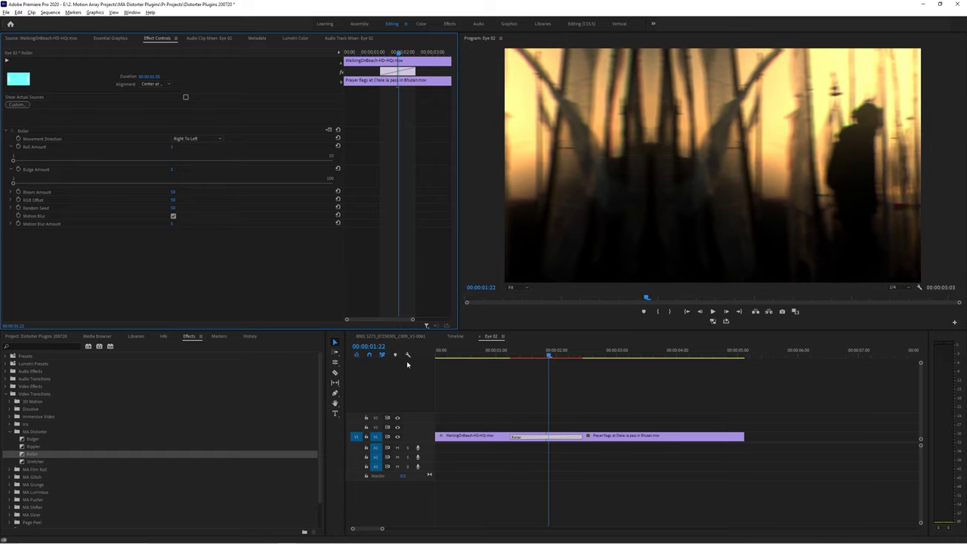
left_click_drag(491, 356, 530, 364)
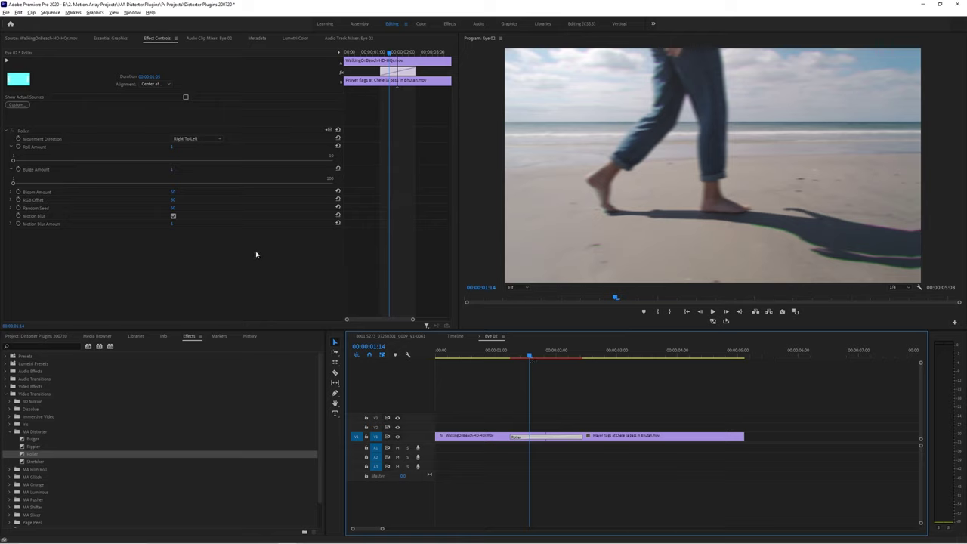
left_click_drag(14, 184, 59, 184)
left_click_drag(498, 362, 547, 370)
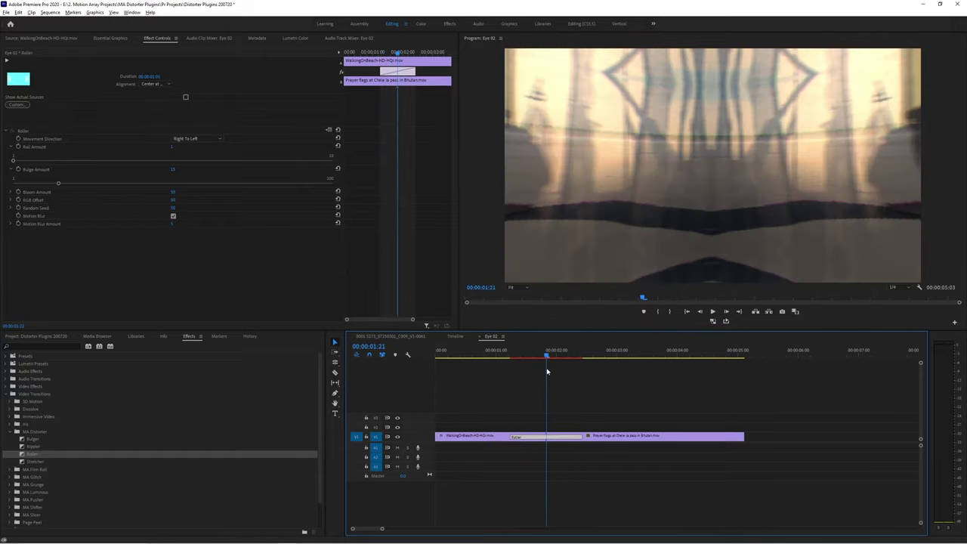
Step: Set the Roller's Bloom Amount and RGB Offset both to 0
left_click(176, 192)
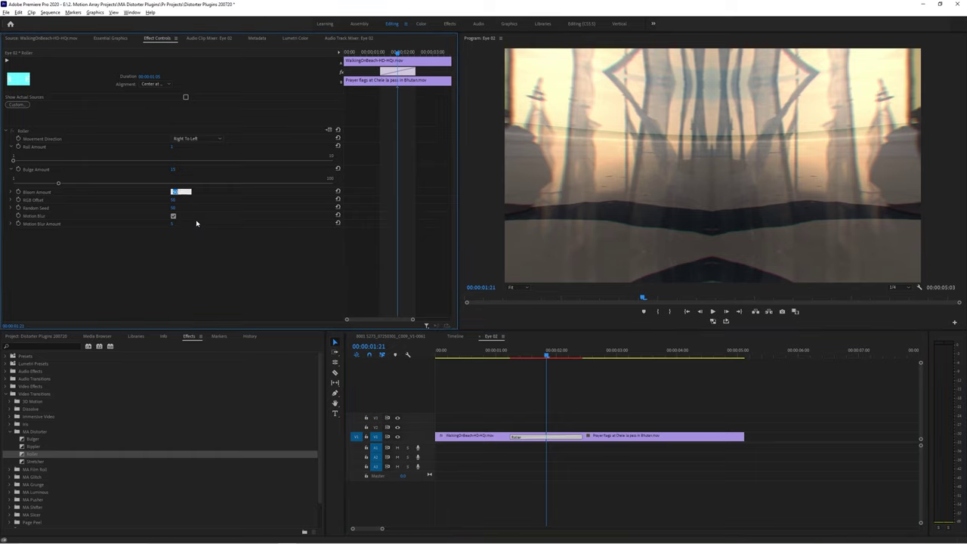
left_click(176, 199)
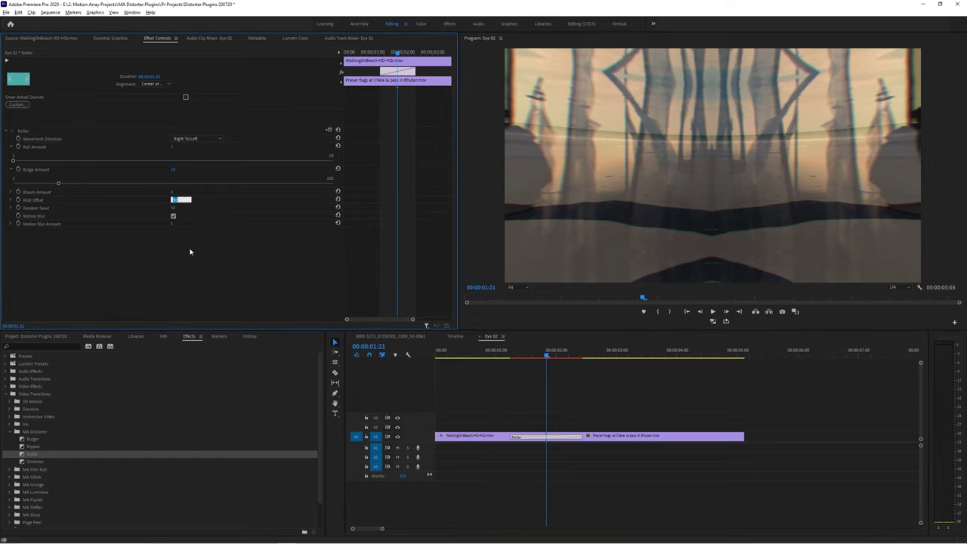
type("0")
key("Return")
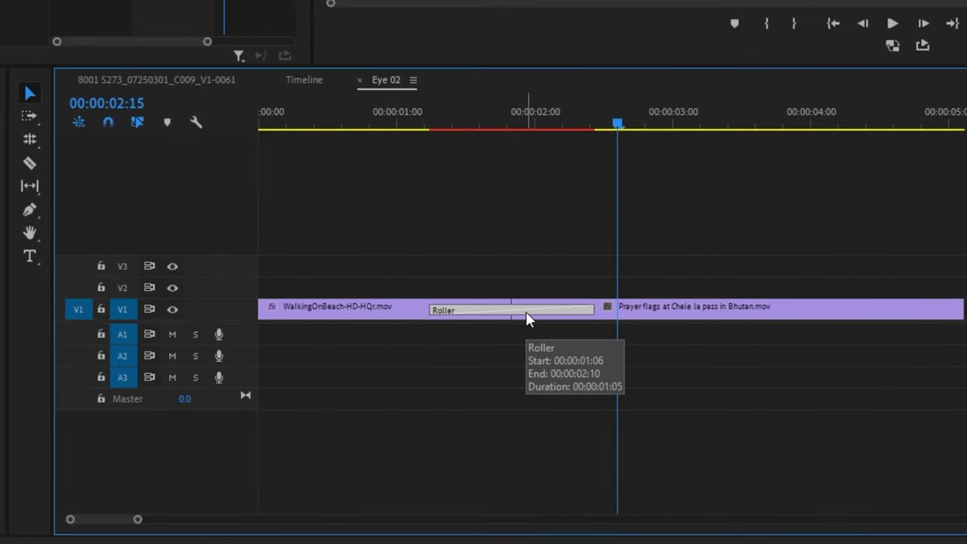
Step: Save the tuned Roller settings as a preset named 'Whip Pan'
left_click(526, 311)
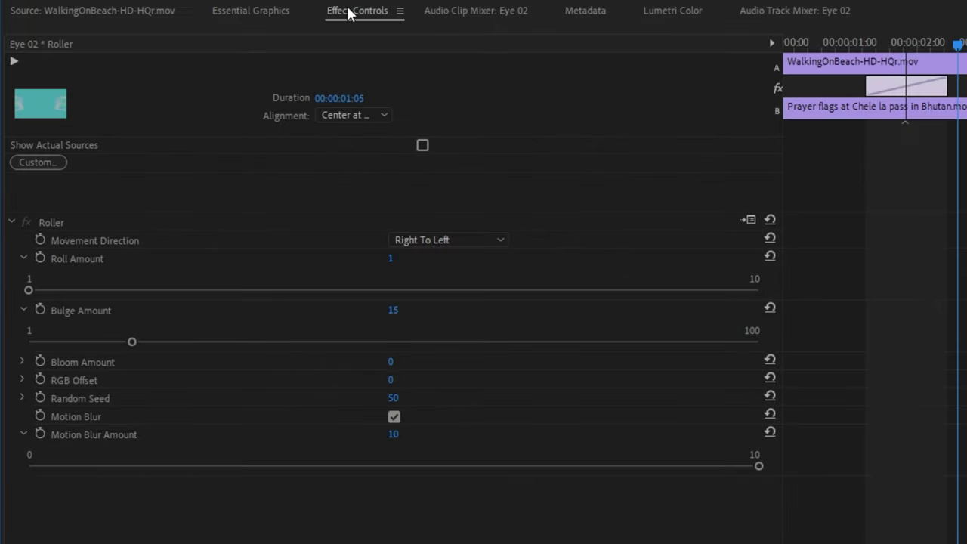
left_click(87, 220)
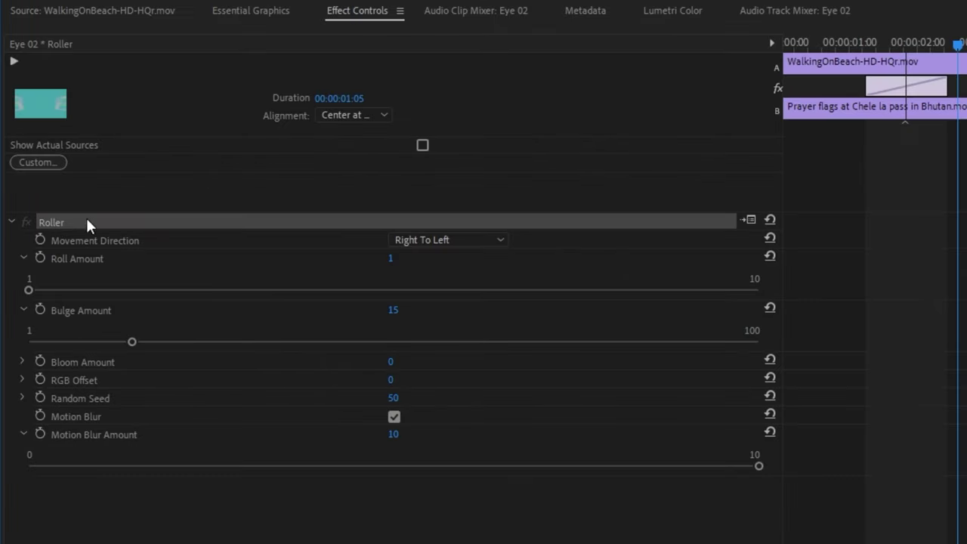
right_click(89, 223)
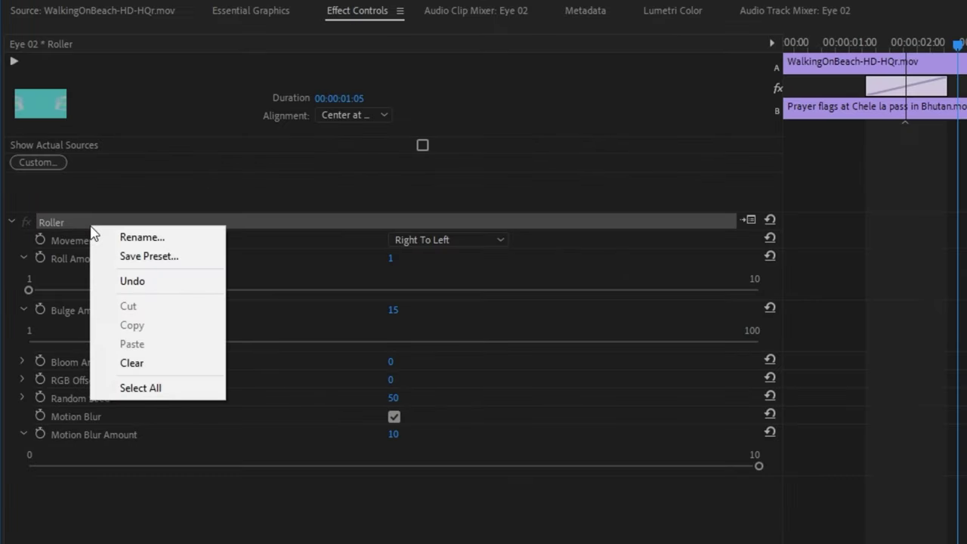
left_click(200, 262)
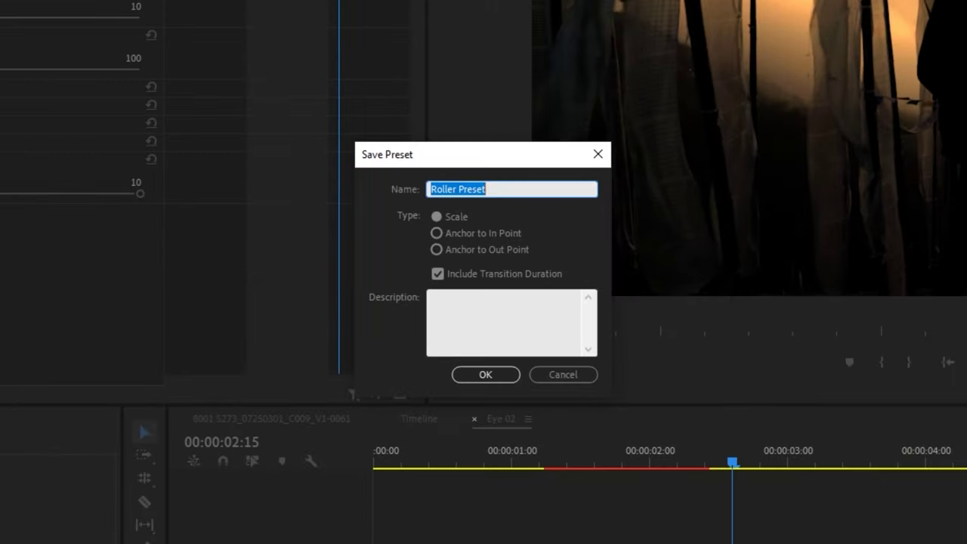
type("Whip Pan")
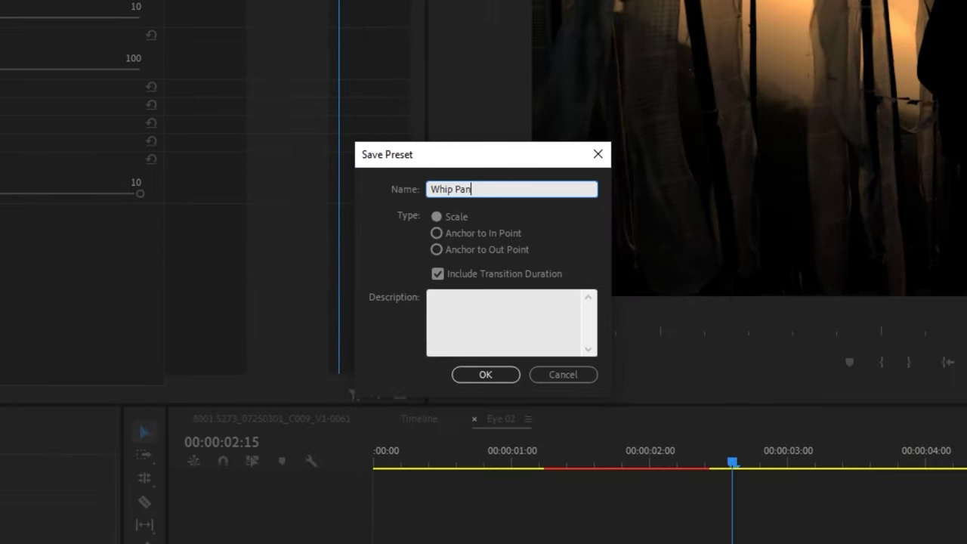
left_click(467, 219)
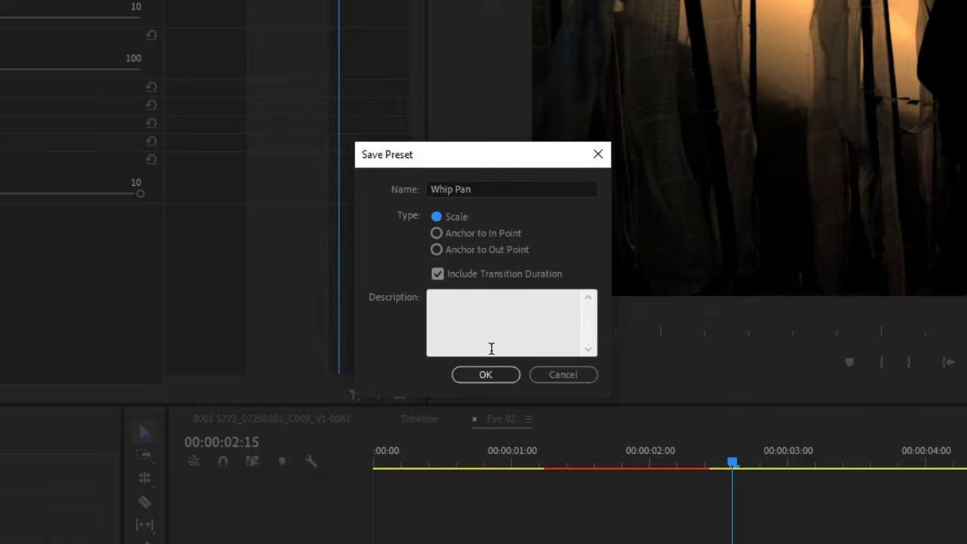
left_click(487, 375)
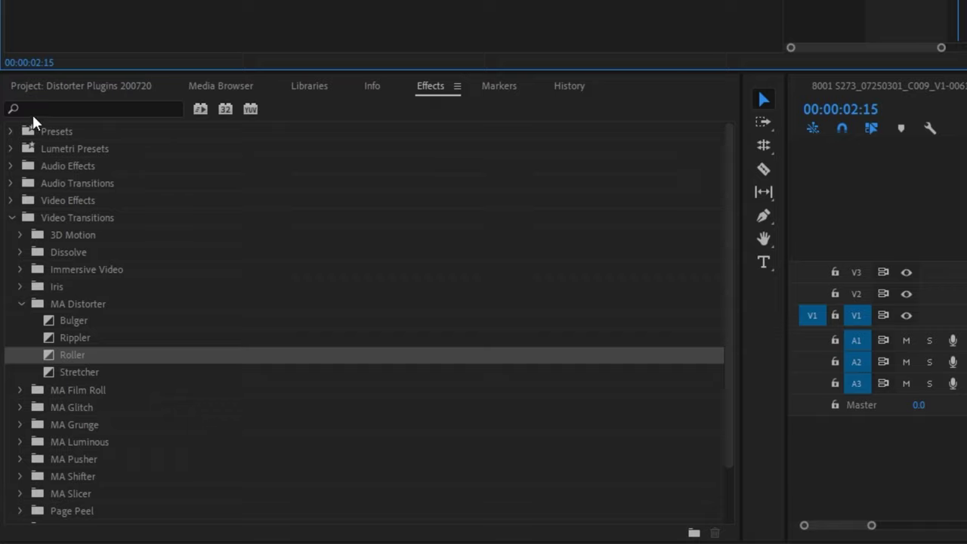
Step: Replace the Roller transition on the V1 edit point with the Whip Pan preset and play it
left_click(10, 132)
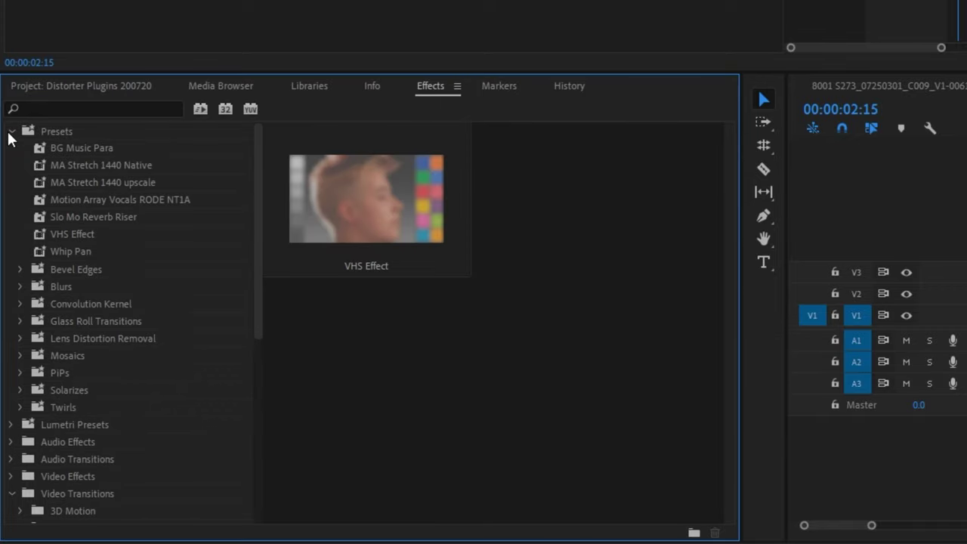
left_click(104, 251)
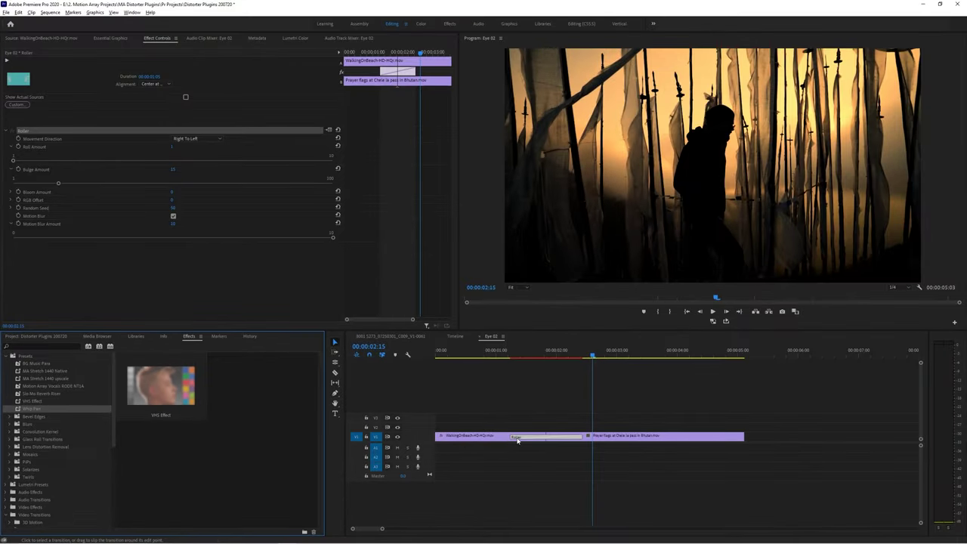
left_click(517, 440)
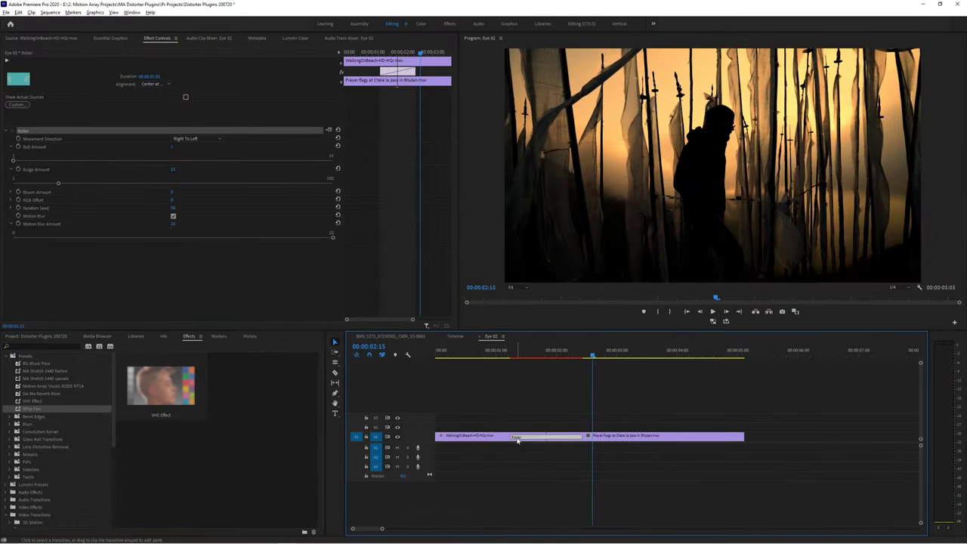
key("Delete")
left_click_drag(50, 411, 550, 439)
left_click(501, 349)
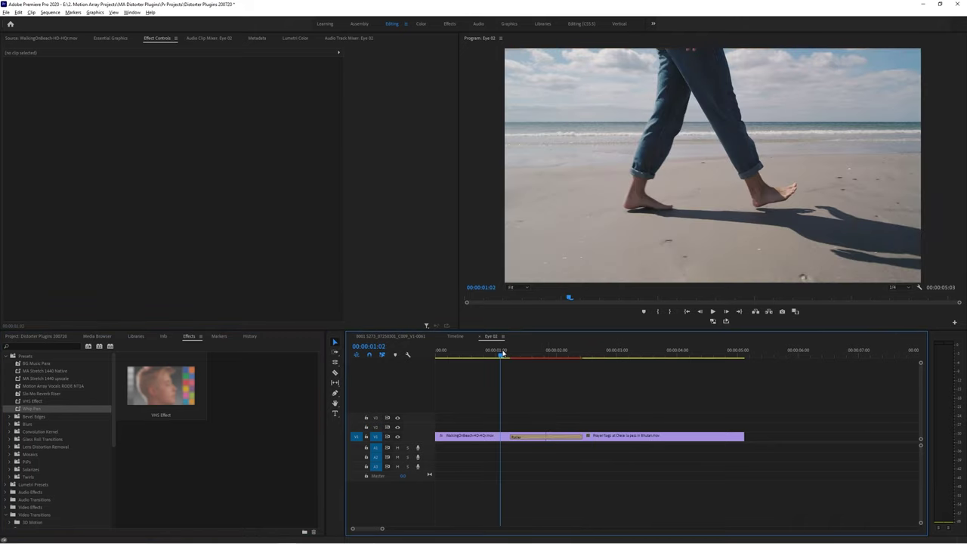
key("space")
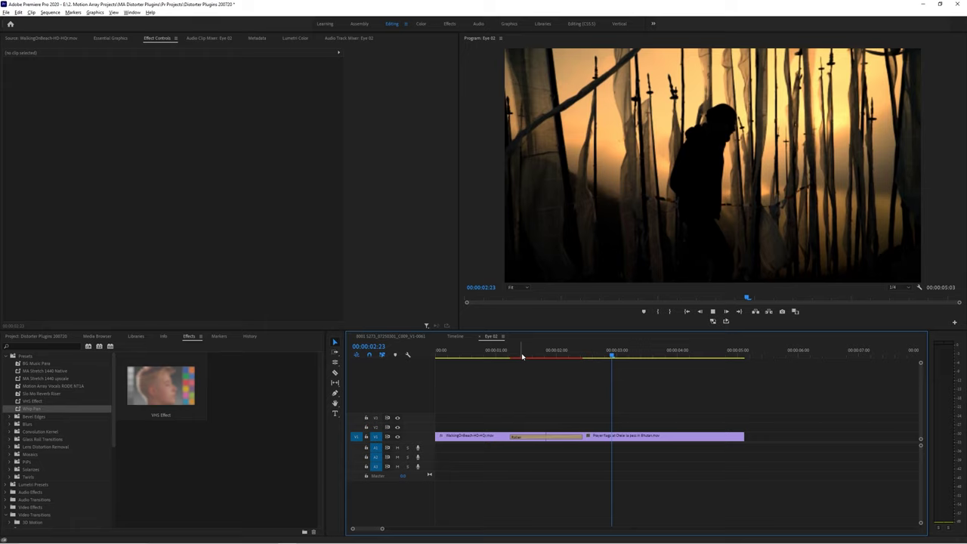
key("space")
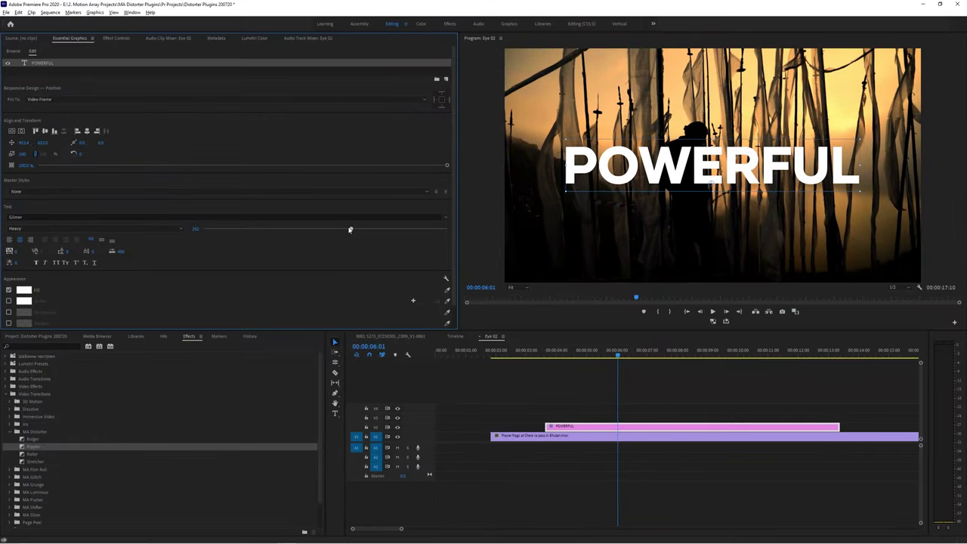
Step: Adjust POWERFUL's tracking, duplicate it to V3 and V4, and set Rippler Anchor X near 1320
mouse_move(350, 230)
left_mouse_down()
mouse_move(324, 231)
mouse_move(358, 234)
left_mouse_up()
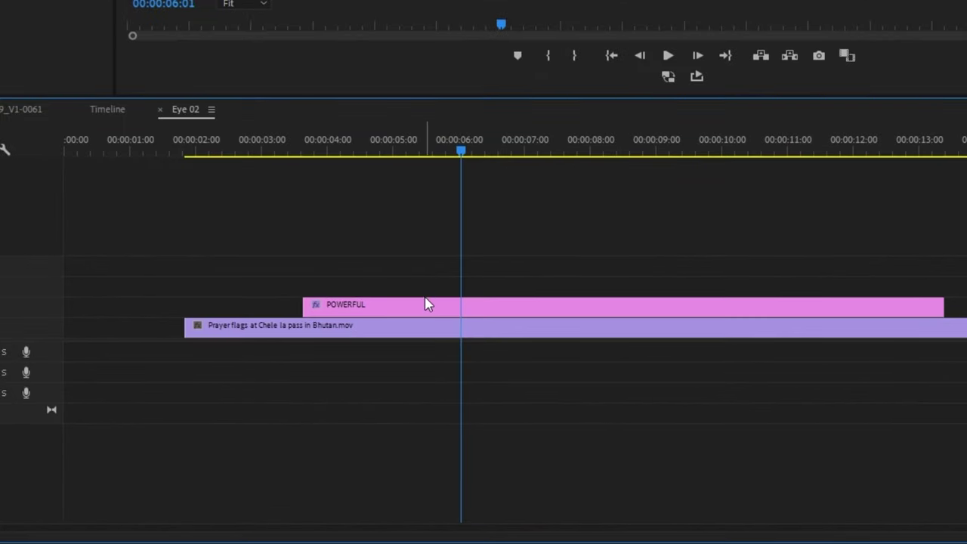
left_click_drag(602, 425, 602, 425)
left_click_drag(427, 300, 431, 275)
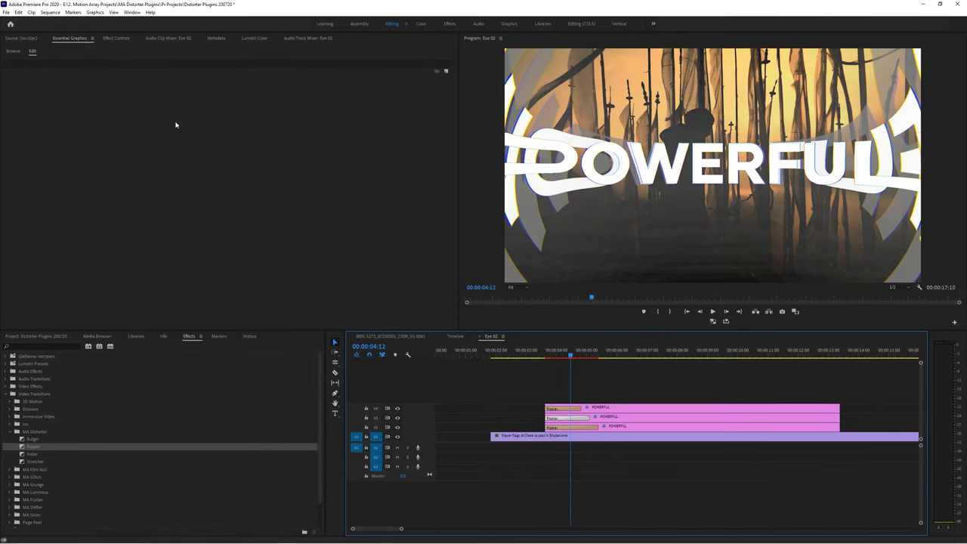
left_click(115, 38)
left_click_drag(176, 138, 204, 162)
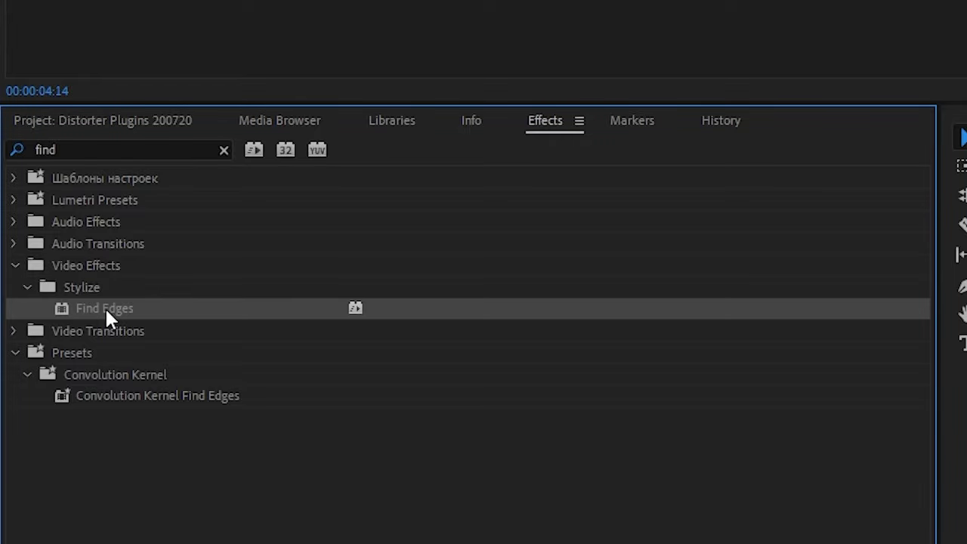
Step: Apply inverted Find Edges to a POWERFUL title layer and play back the stacked title
left_click_drag(105, 310, 183, 308)
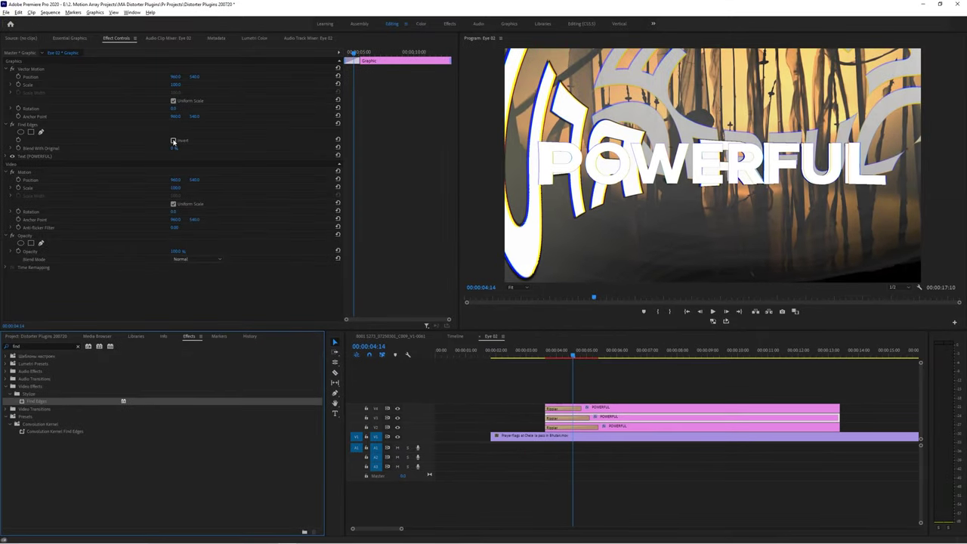
left_click(174, 141)
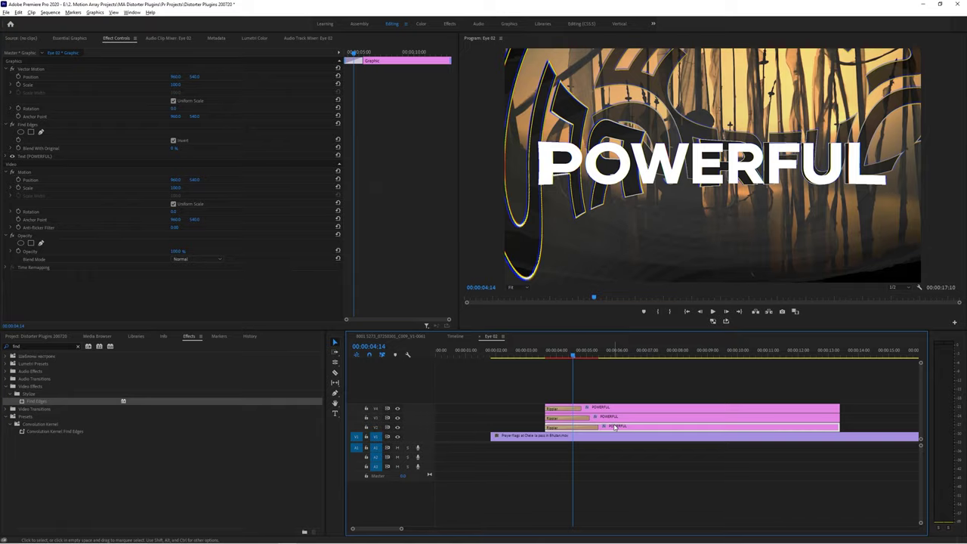
left_click(535, 355)
key("space")
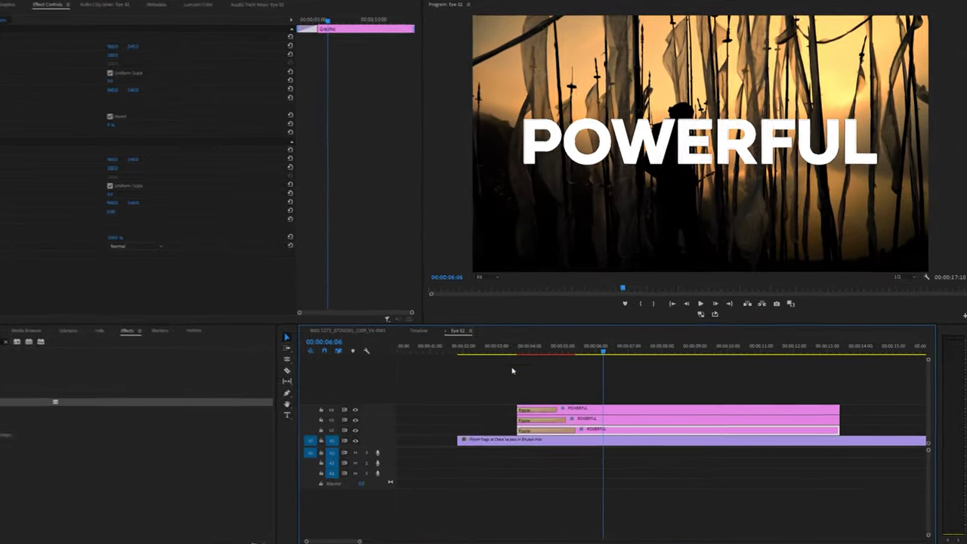
right_click(578, 409)
Step: Nest the top and V3 POWERFUL title clips into their own sequences
left_click(627, 210)
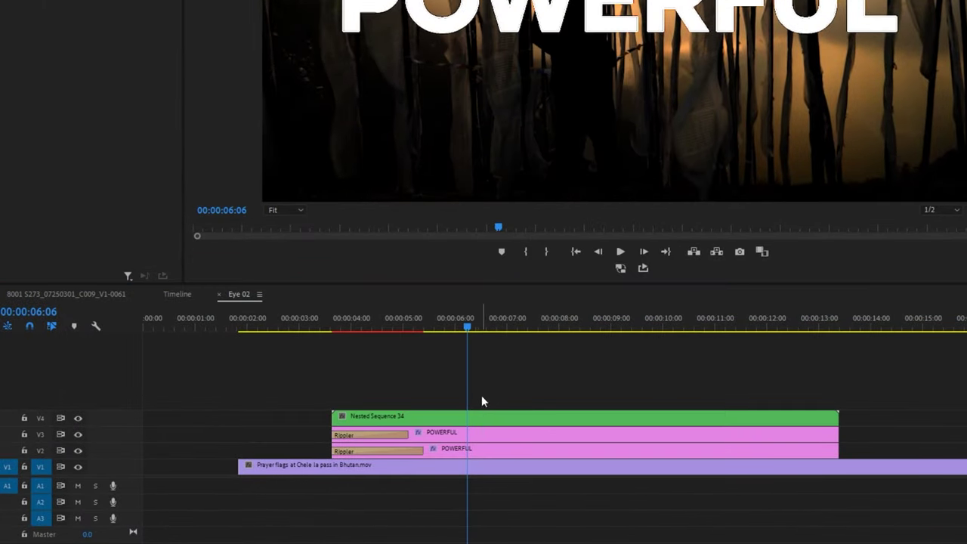
right_click(607, 413)
left_click(505, 134)
key("Return")
right_click(485, 420)
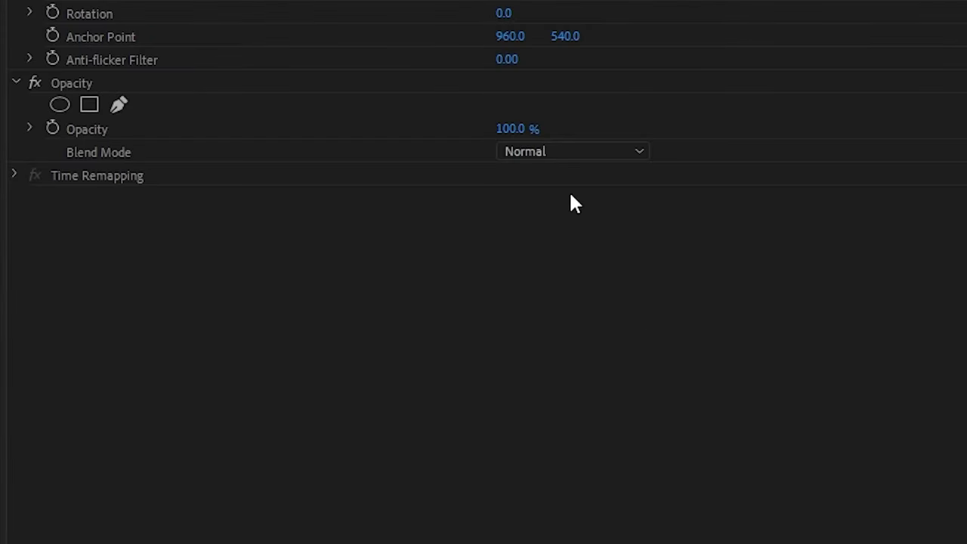
Step: Set the nested title layers' Opacity blend mode to Screen
left_click(571, 155)
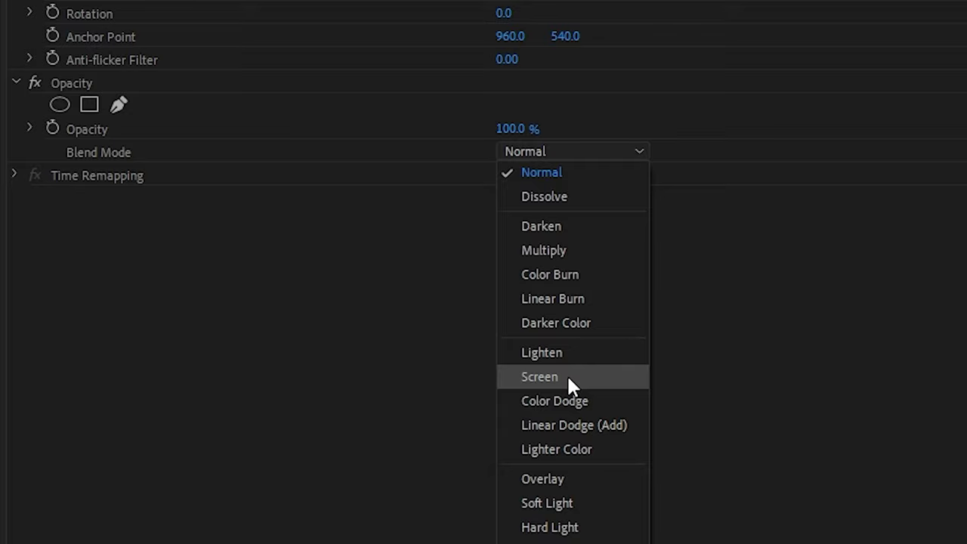
left_click(566, 375)
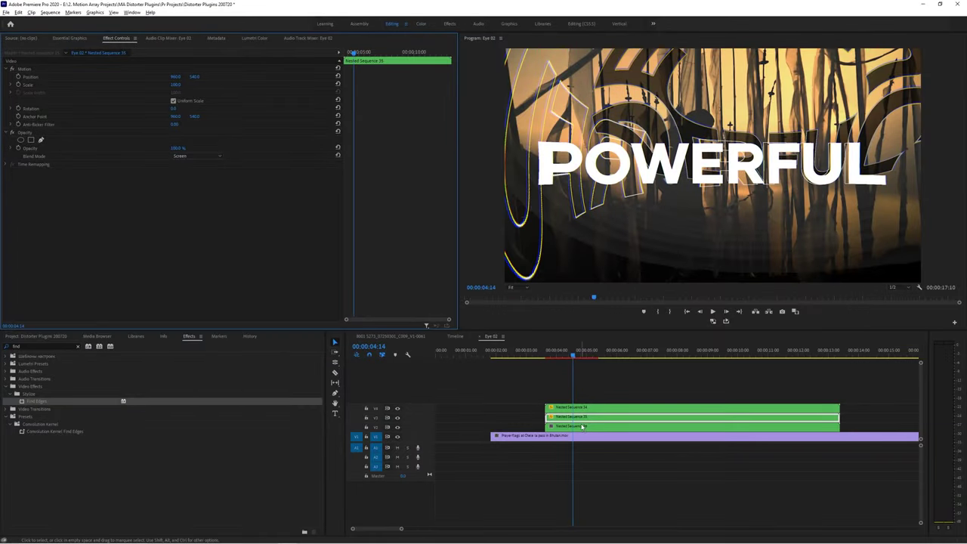
left_click(582, 426)
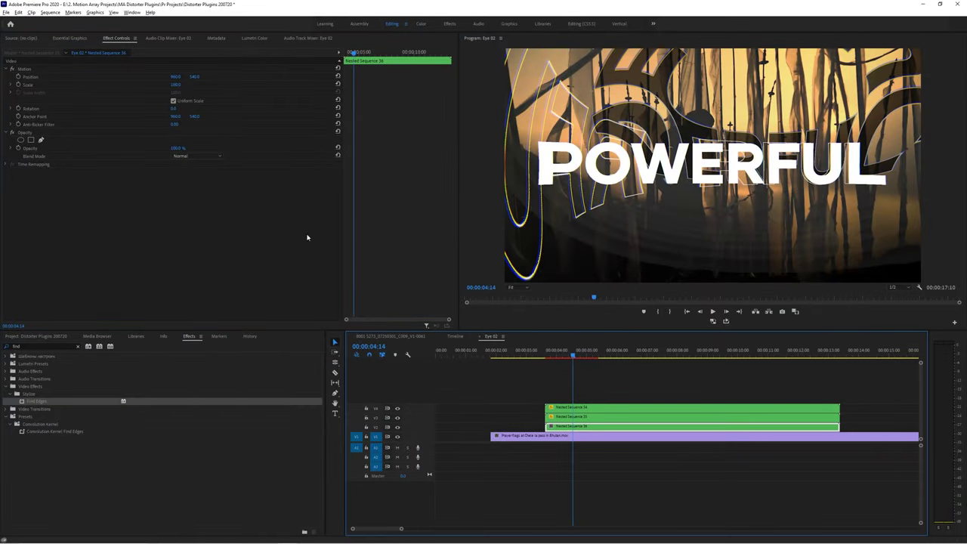
left_click(194, 235)
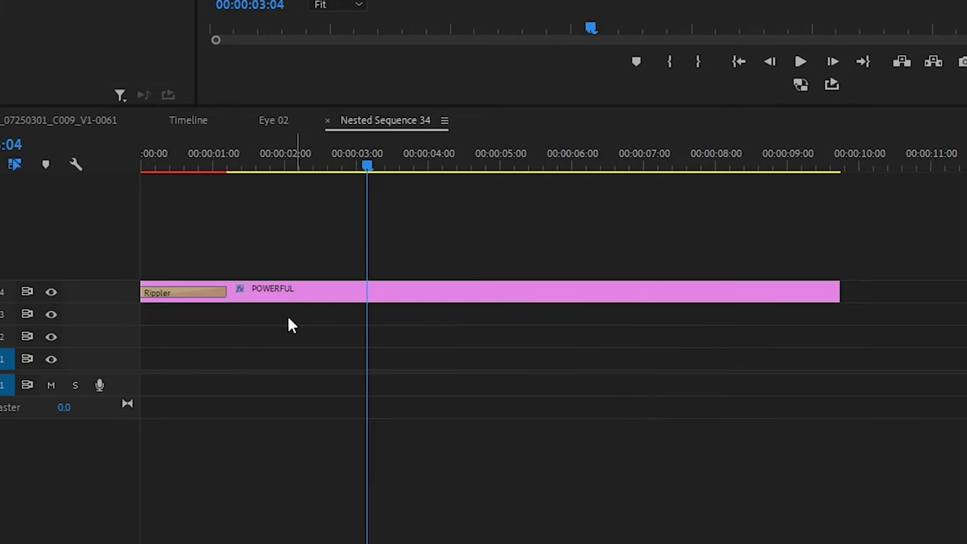
left_click(194, 293)
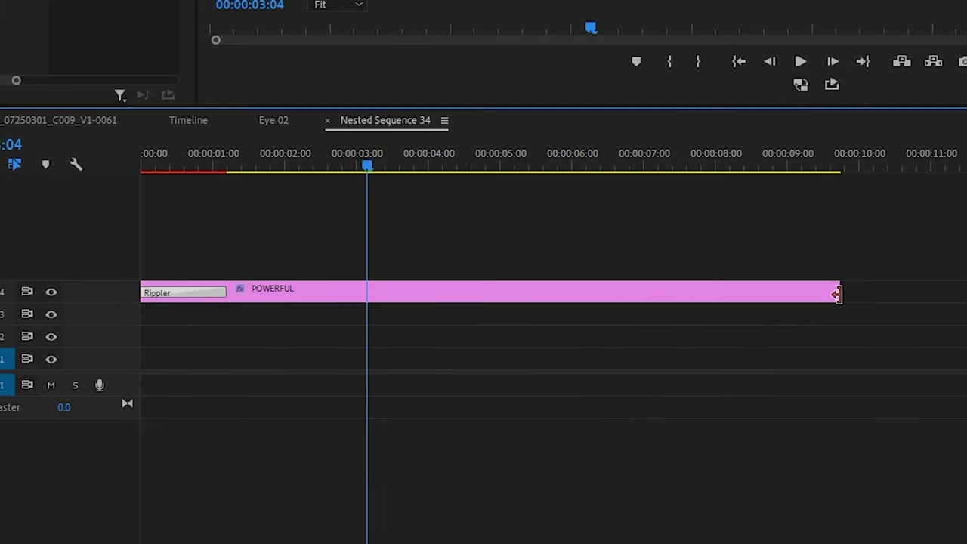